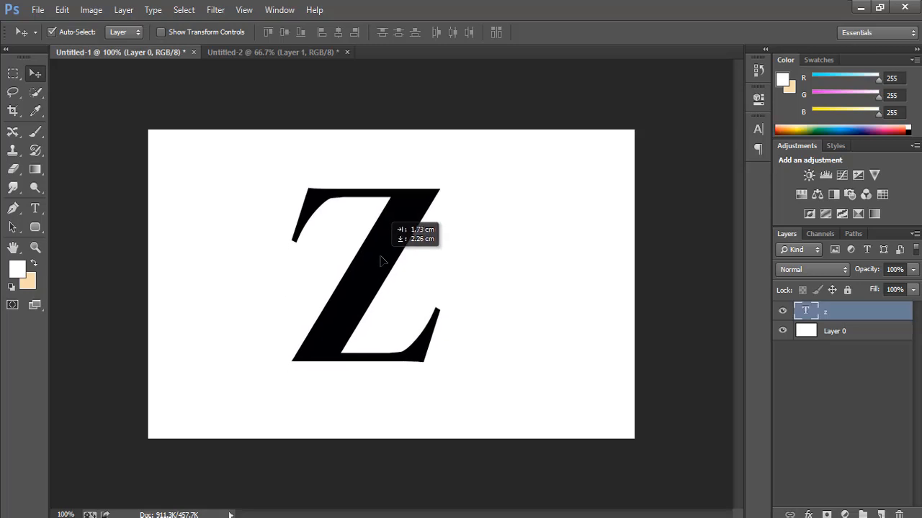
Step: Stretch the letter Z wider on both sides and to 117.57% height, keeping it vertically centred on the canvas, and hide the transform controls
click(196, 146)
drag(196, 147, 182, 38)
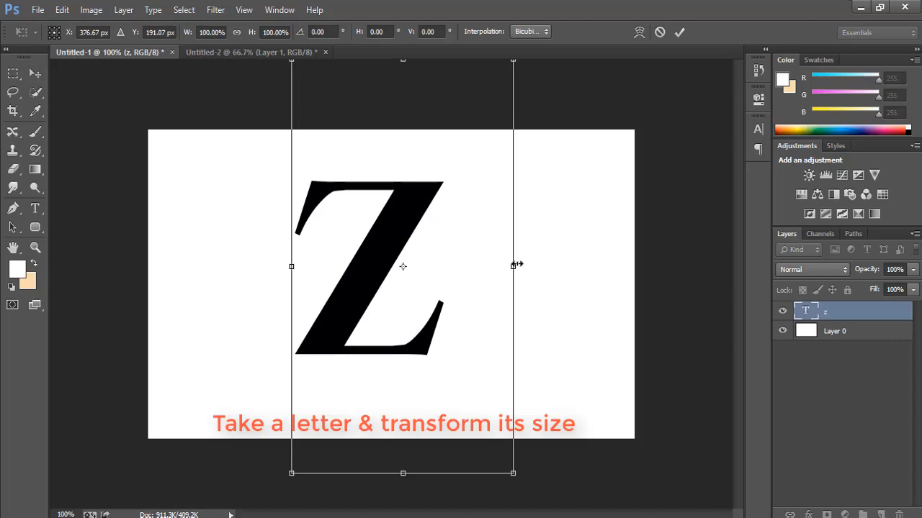
drag(515, 266, 598, 274)
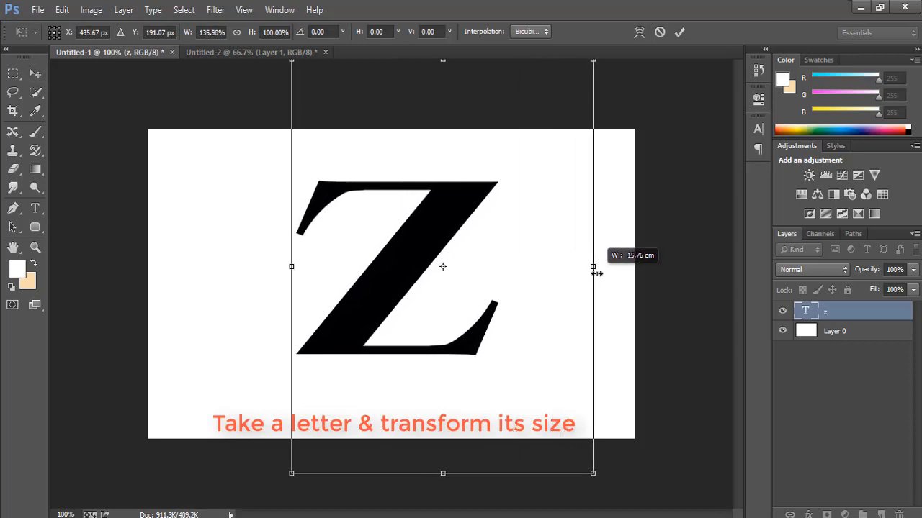
drag(443, 474, 442, 517)
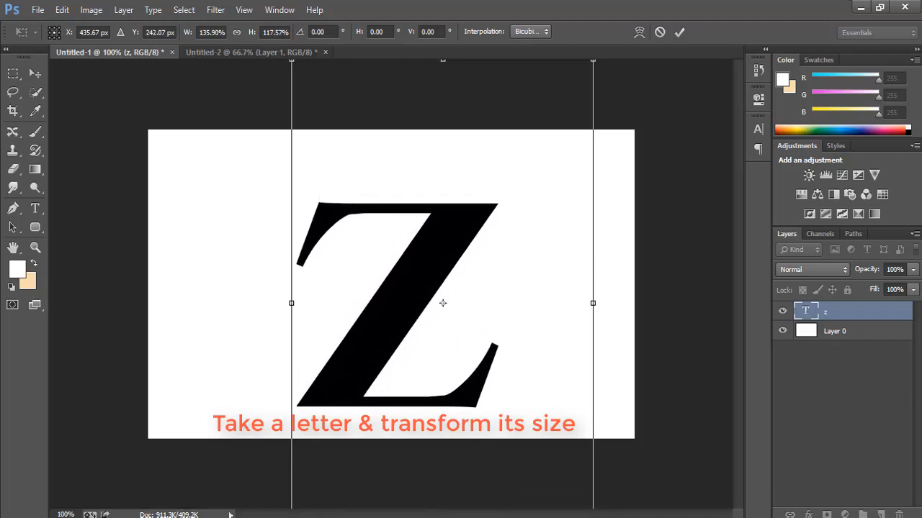
drag(398, 293, 400, 259)
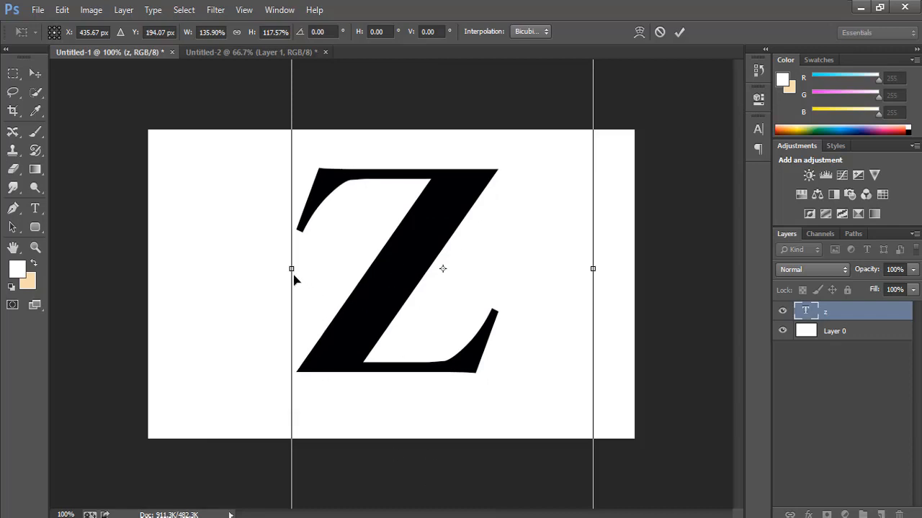
drag(292, 268, 234, 270)
key(Return)
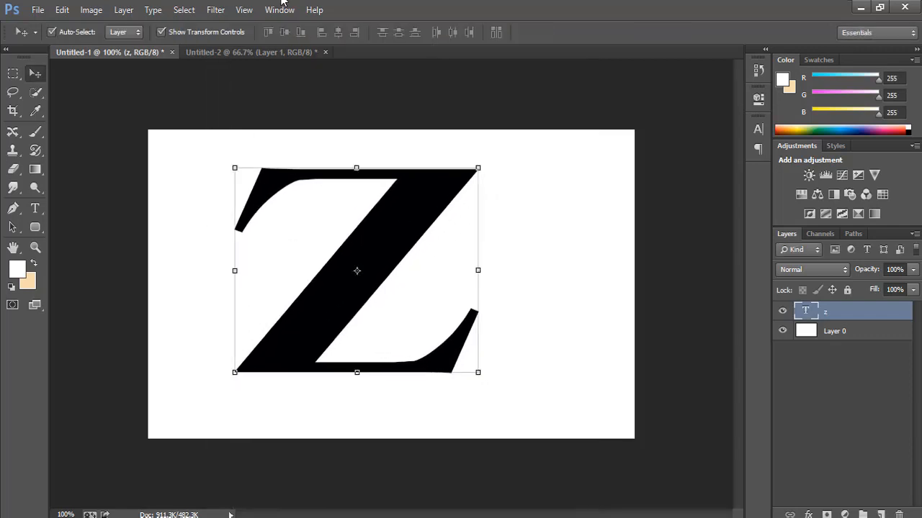
click(161, 32)
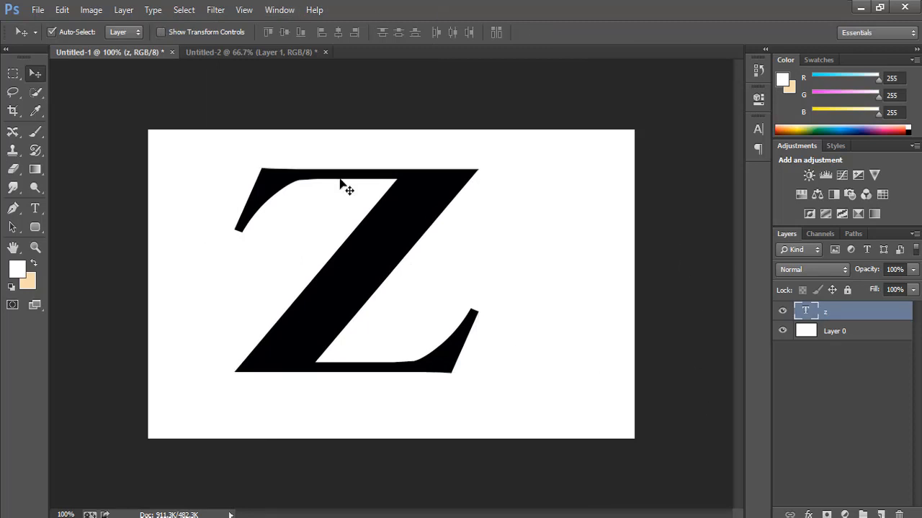
Step: Copy the portrait photo from Untitled-2 into Untitled-1 and shrink it to 79.83% width and 58.18% height over the letter
click(251, 52)
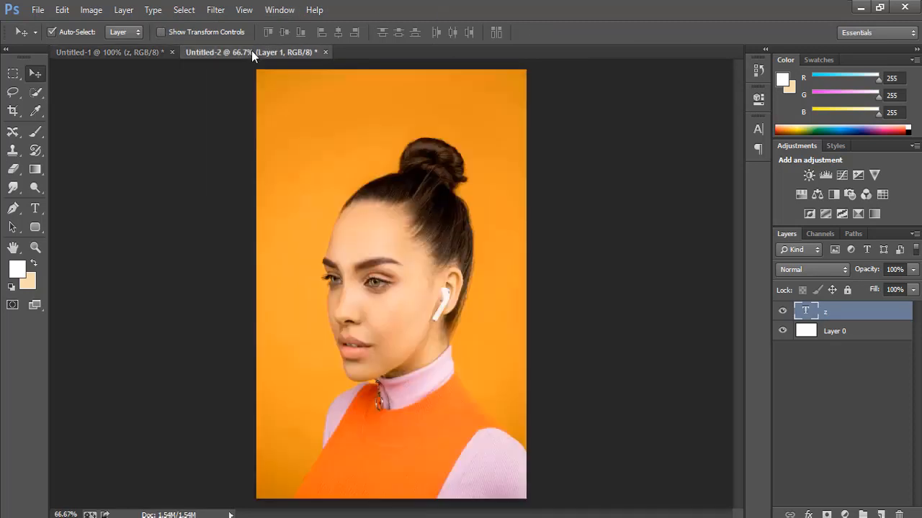
drag(398, 243, 329, 196)
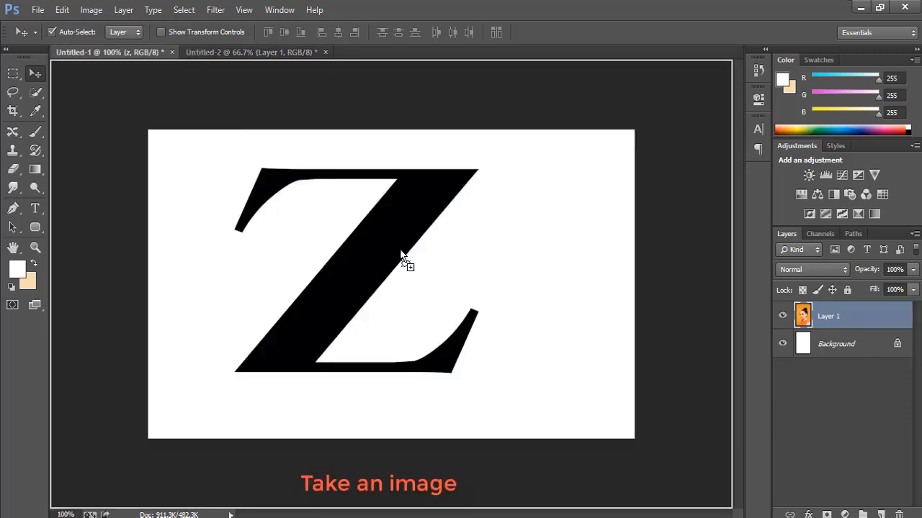
drag(382, 280, 382, 281)
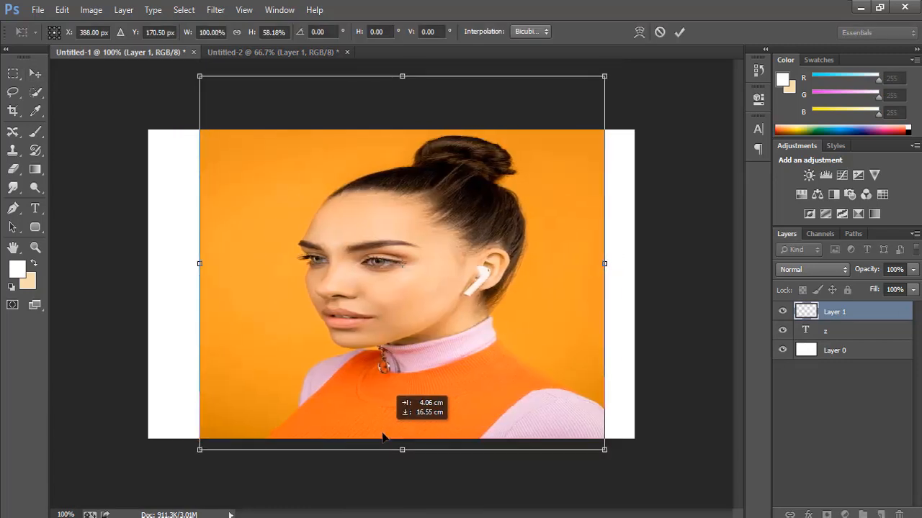
drag(384, 433, 383, 435)
drag(197, 267, 279, 267)
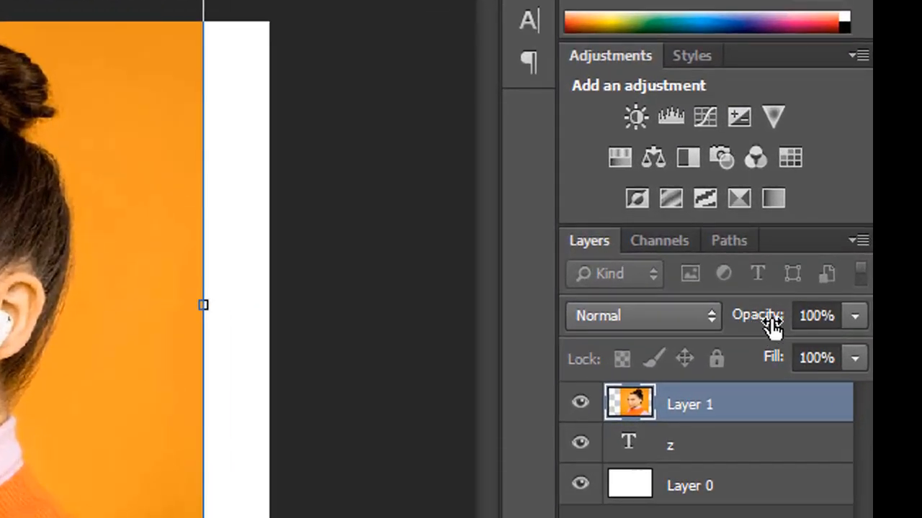
Step: Lower the portrait layer's opacity to 75% and flip the portrait horizontally over the letter
drag(775, 326, 756, 328)
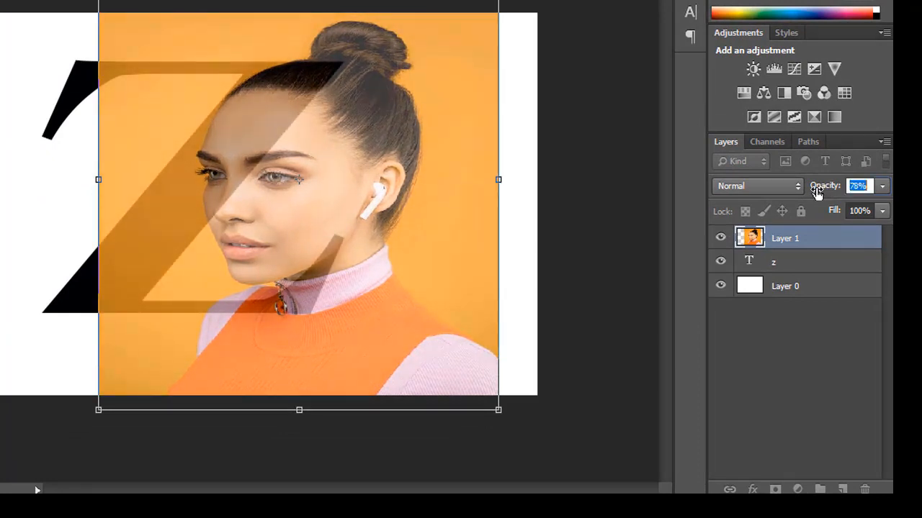
drag(814, 193, 812, 193)
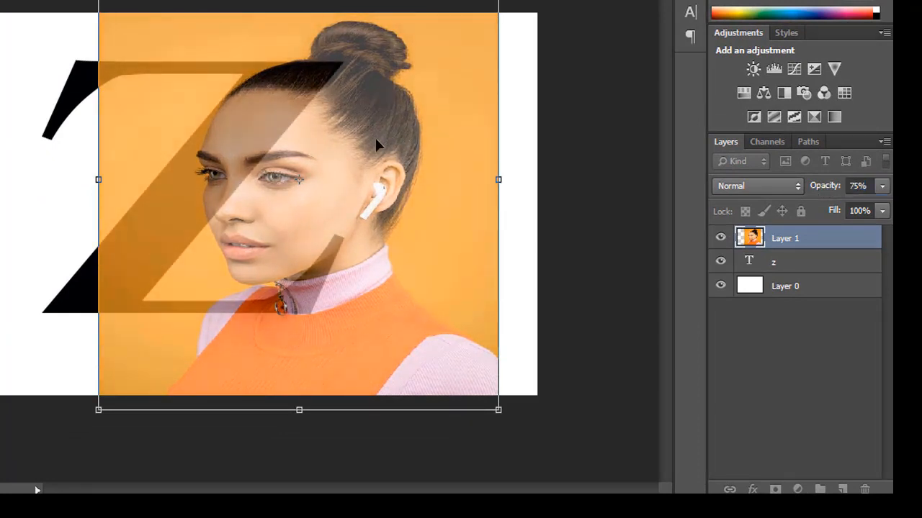
drag(375, 141, 340, 139)
right_click(340, 139)
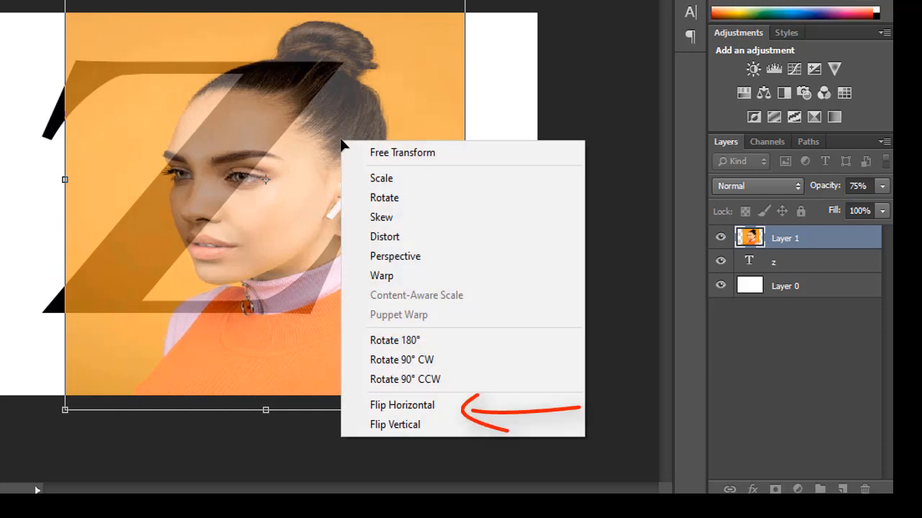
click(474, 406)
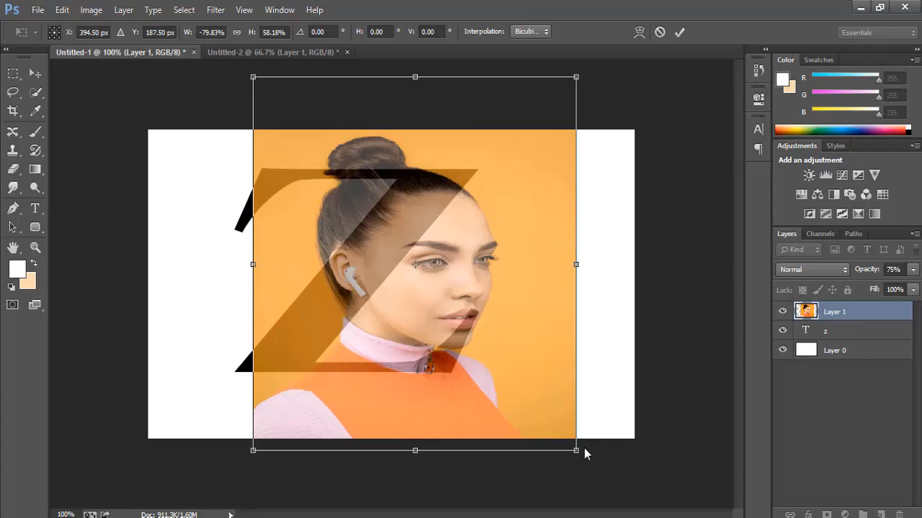
Step: Scale the portrait to 50.67% width and 38.82% height over the letter's diagonal, and restore its layer opacity to 100%
drag(252, 77, 310, 130)
drag(417, 301, 385, 274)
drag(541, 413, 483, 352)
drag(452, 326, 471, 369)
key(Left)
key(Left)
key(Left)
key(Left)
key(Left)
key(Left)
key(Left)
key(Left)
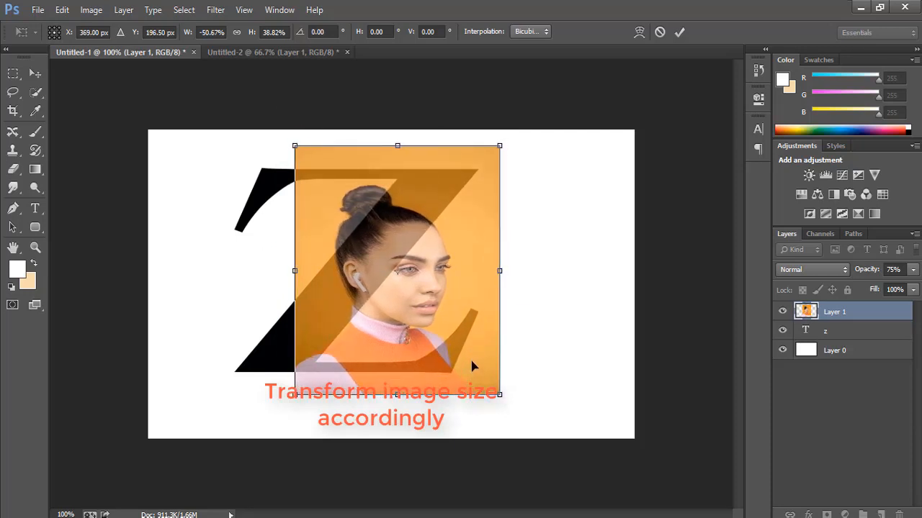
key(Return)
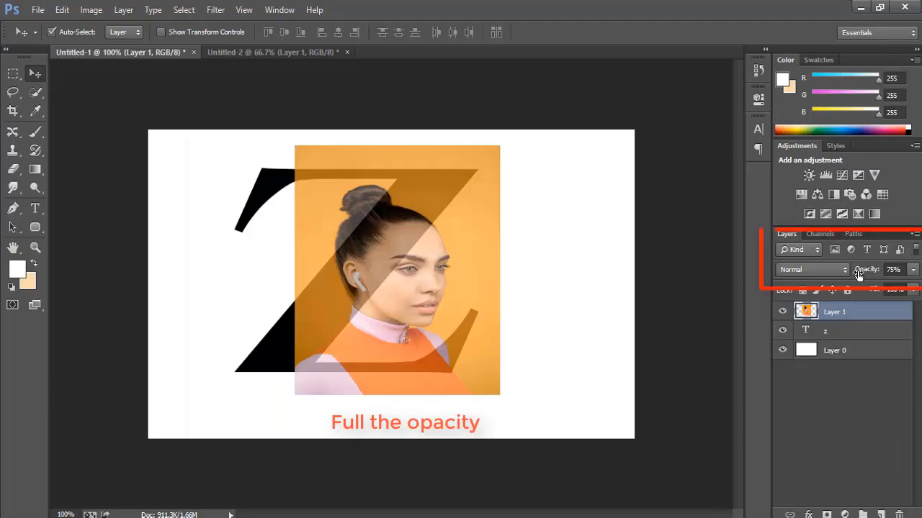
drag(857, 271, 894, 274)
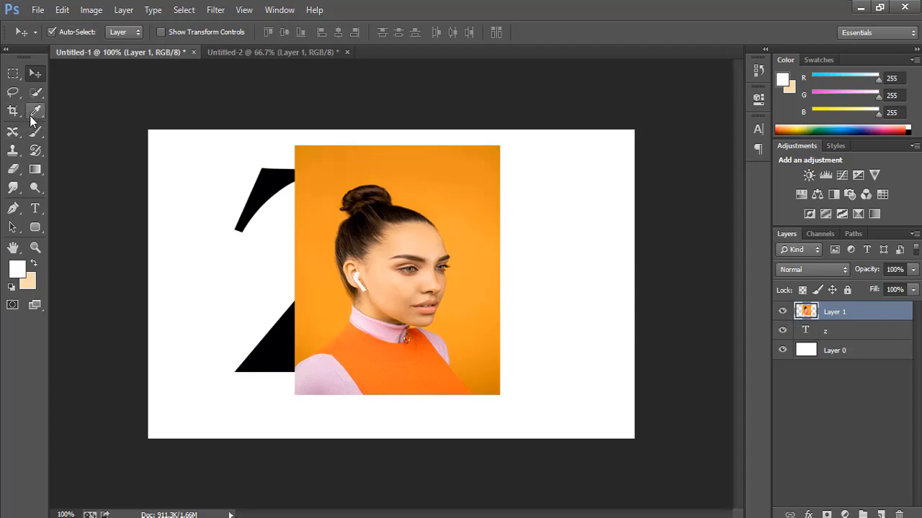
Step: Select the woman's whole figure against the orange background with the Quick Selection tool
click(37, 97)
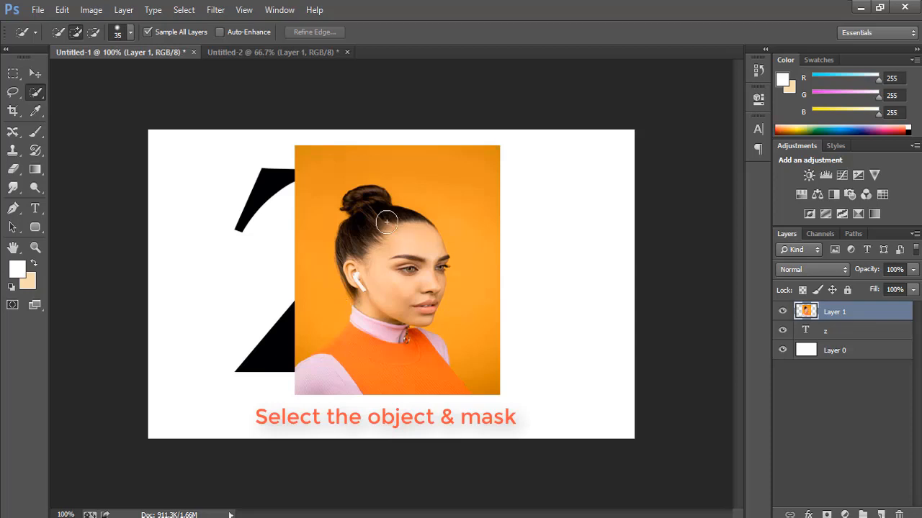
mouse_move(394, 255)
mouse_down()
mouse_move(384, 324)
mouse_move(348, 377)
mouse_move(377, 378)
mouse_move(426, 352)
mouse_move(325, 361)
mouse_move(388, 299)
mouse_move(364, 289)
mouse_move(404, 274)
mouse_up()
Step: Refine the selection around the eyelashes at the face's edge with a Quick Selection brush of size 1
key(z)
click(449, 268)
click(448, 267)
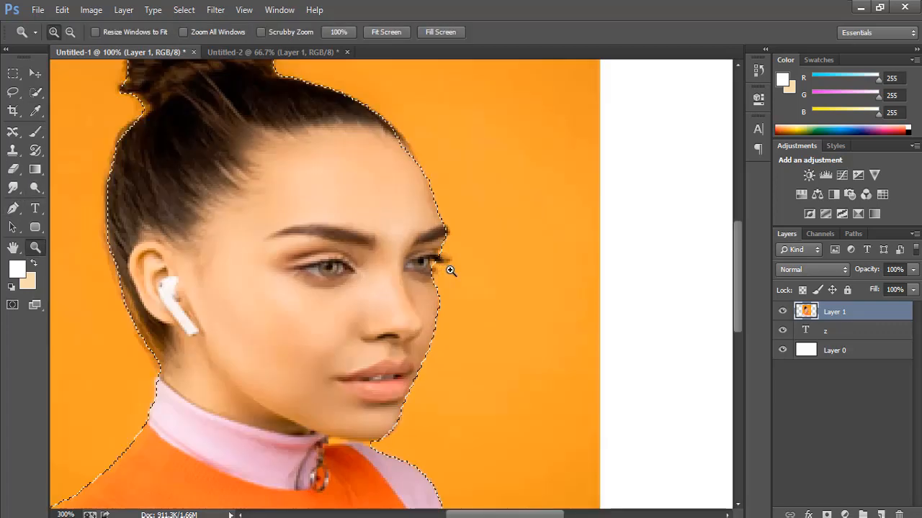
click(451, 270)
key(w)
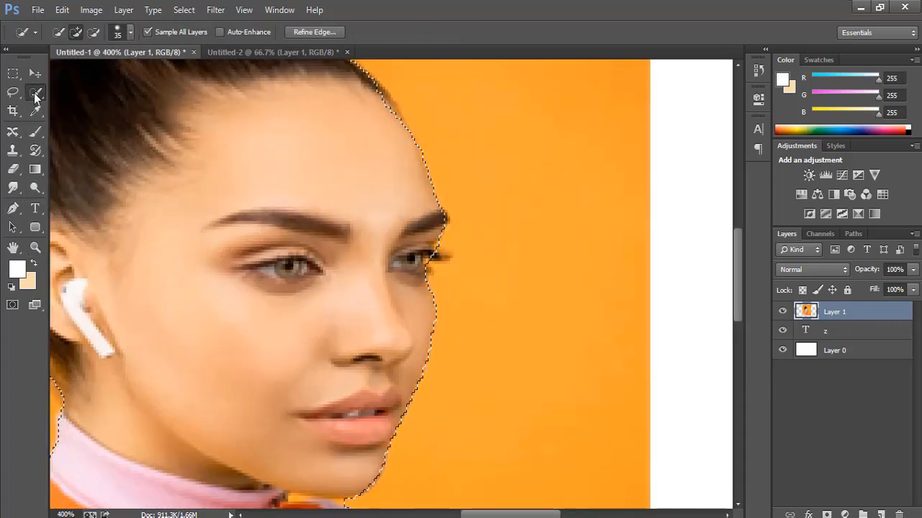
key(bracketleft)
key(bracketleft)
key(bracketleft)
key(bracketleft)
key(bracketleft)
key(bracketleft)
key(bracketleft)
key(bracketleft)
key(bracketleft)
key(bracketleft)
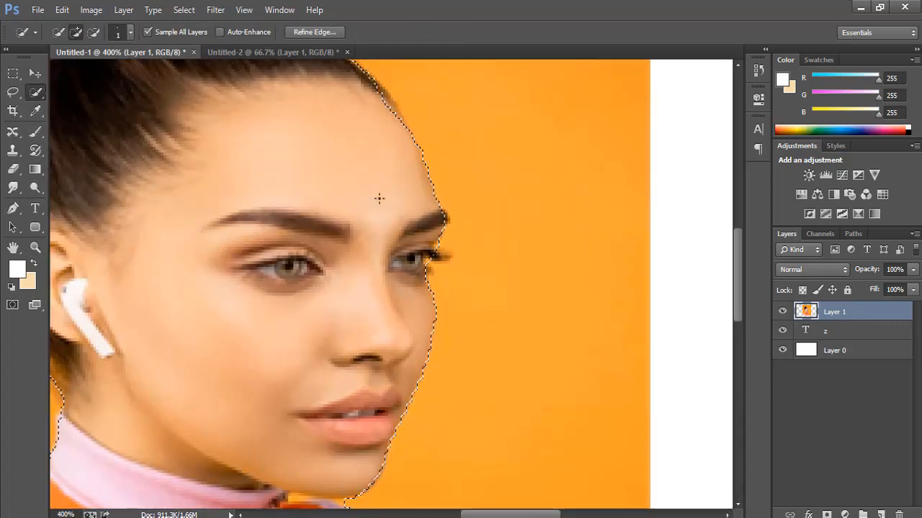
drag(433, 256, 445, 256)
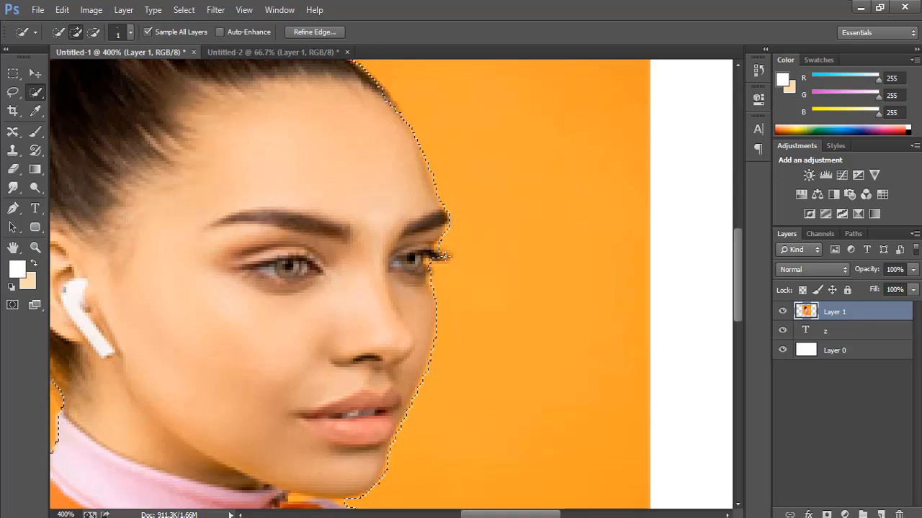
alt+click(437, 248)
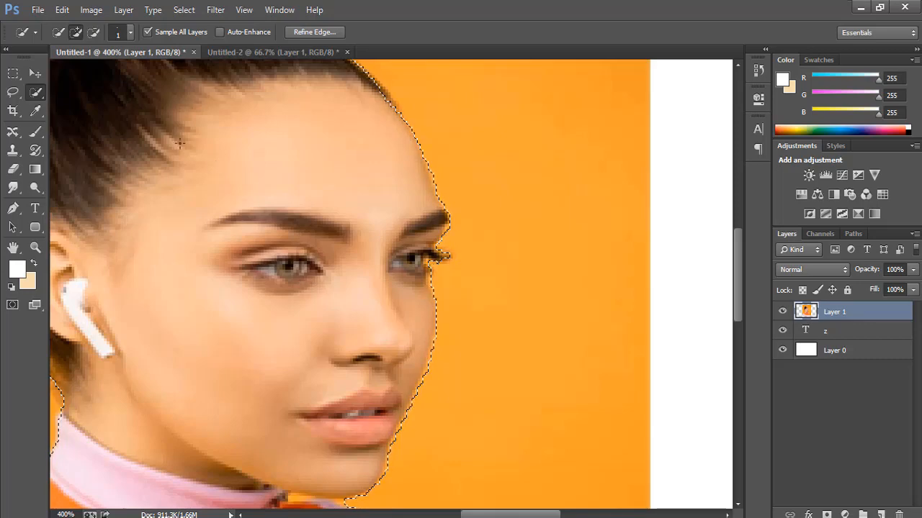
Step: Add a layer mask to the portrait layer from the selection to hide the orange background
key(ctrl+minus)
key(ctrl+minus)
key(ctrl+minus)
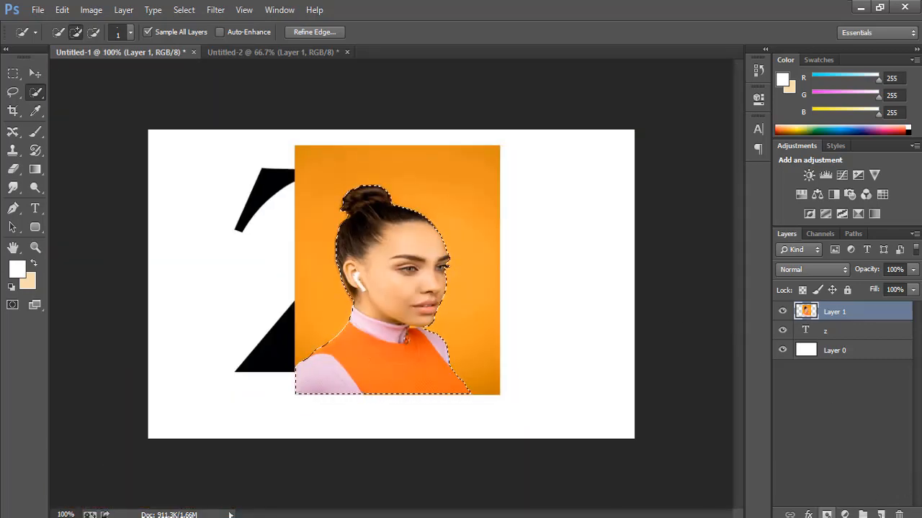
click(827, 514)
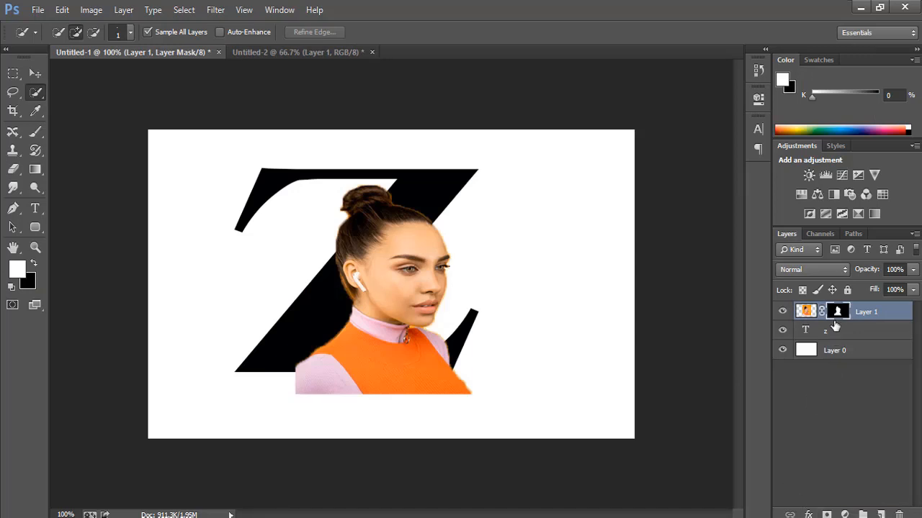
Step: Select the pixels of the letter z layer and invert the selection to cover everything outside the letter
click(807, 337)
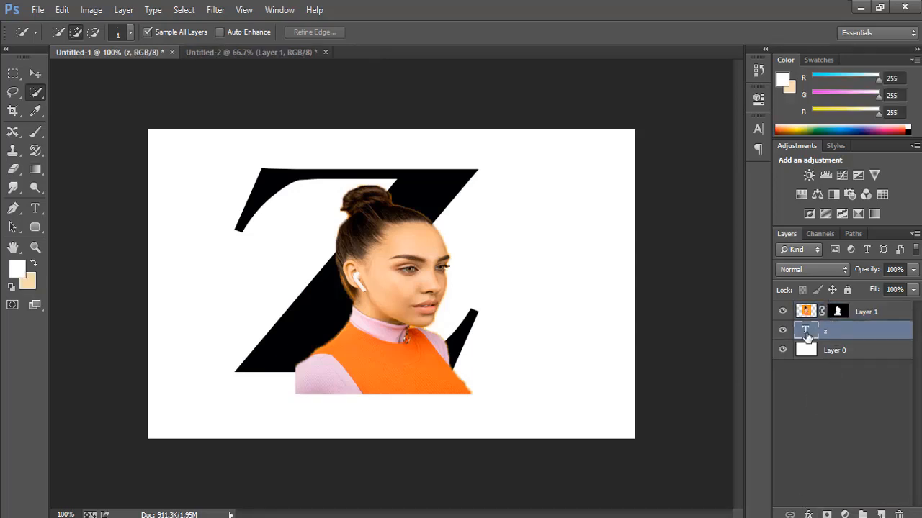
right_click(806, 337)
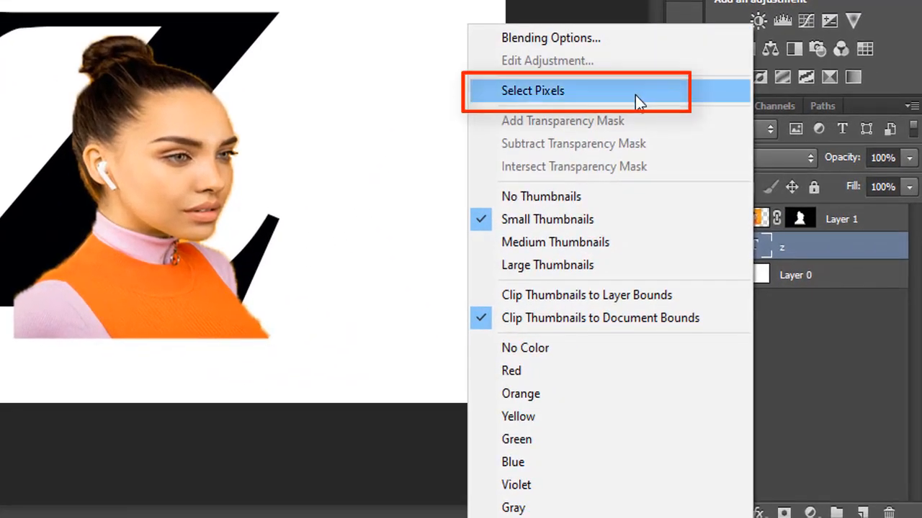
click(635, 95)
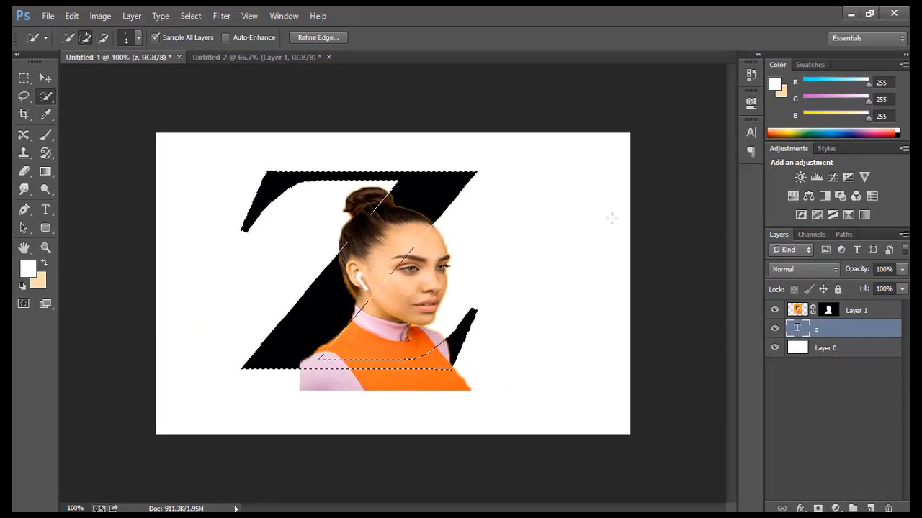
click(191, 15)
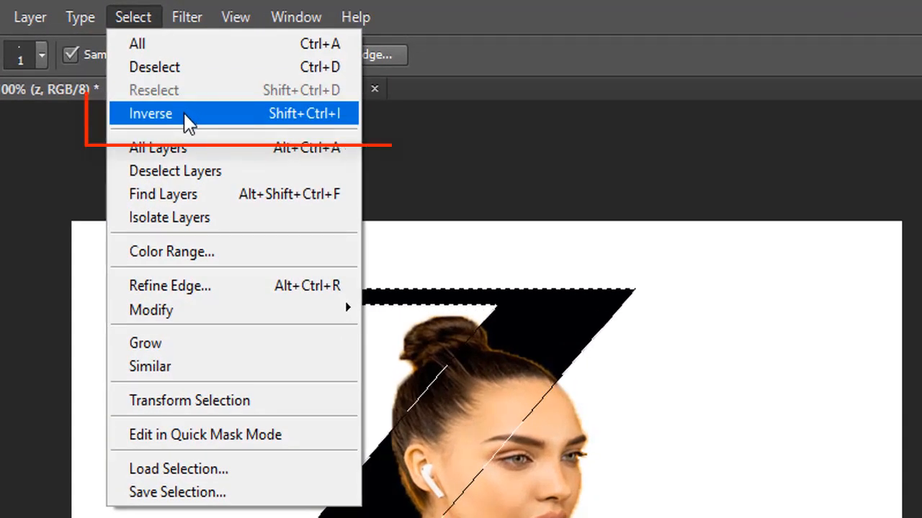
click(232, 121)
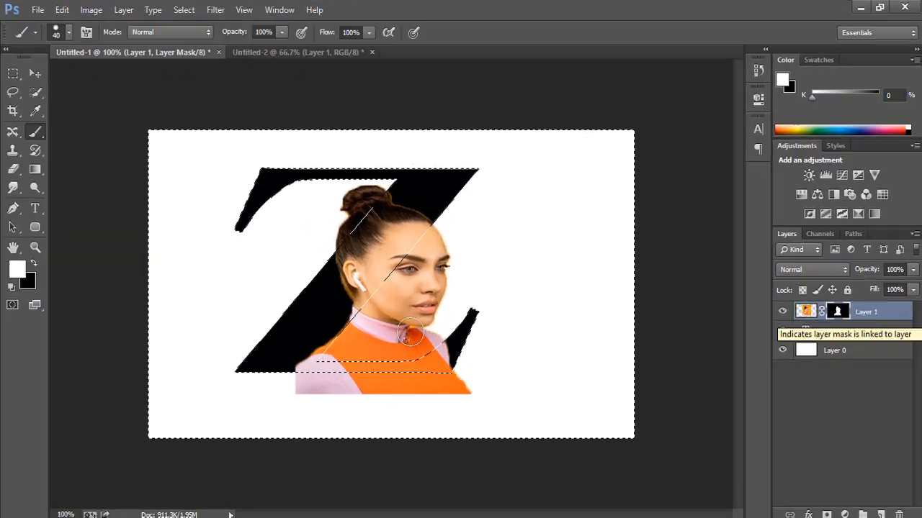
Step: Paint black on the portrait's layer mask over the hair bun and the strip of body below the letter's base
click(34, 265)
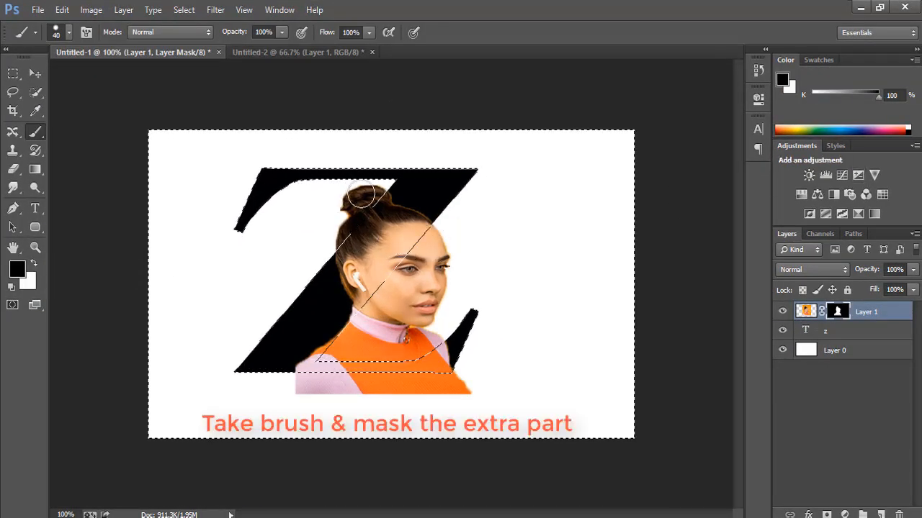
mouse_move(380, 191)
mouse_down()
mouse_move(351, 215)
mouse_move(358, 195)
mouse_move(330, 257)
mouse_up()
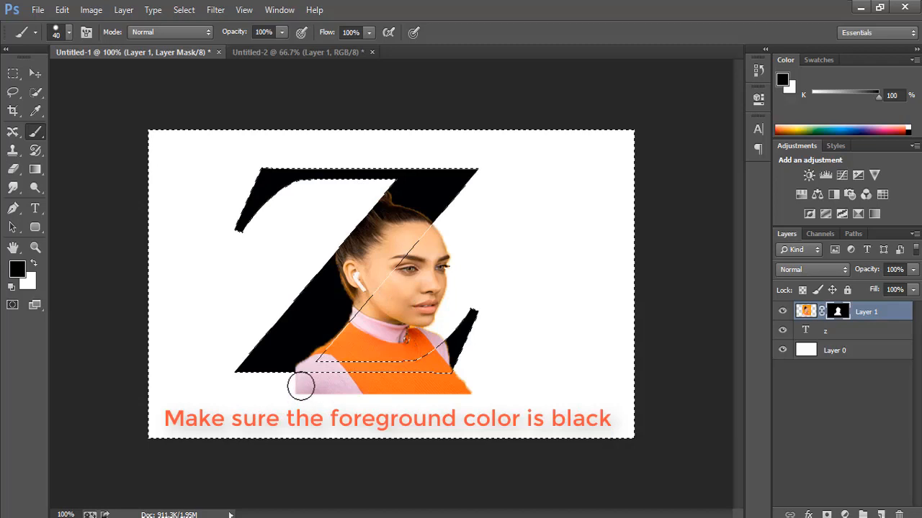
drag(301, 386, 470, 386)
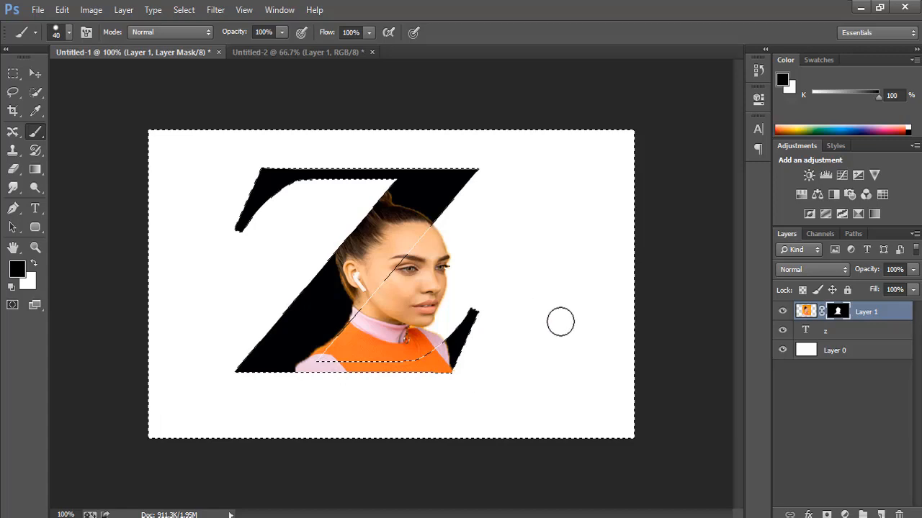
Step: Deselect the area outside the letter using the Rectangular Marquee tool
drag(11, 74, 70, 98)
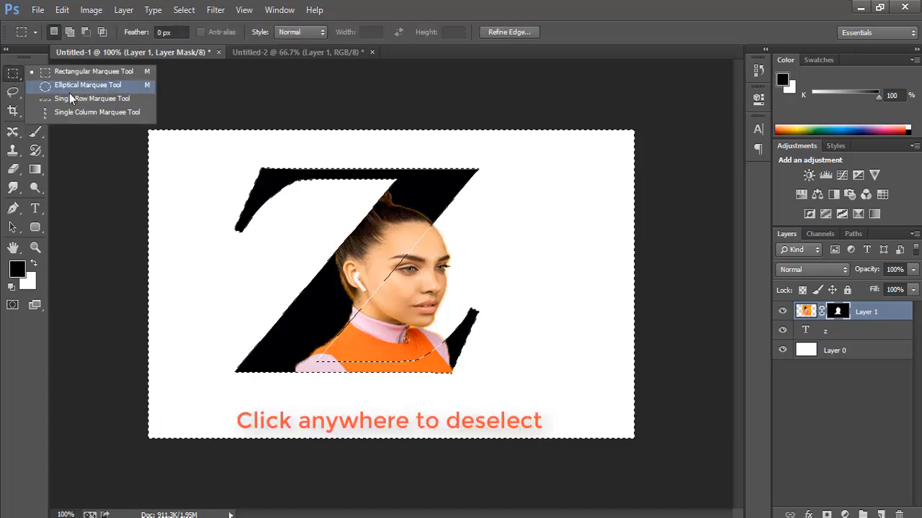
click(173, 198)
click(173, 198)
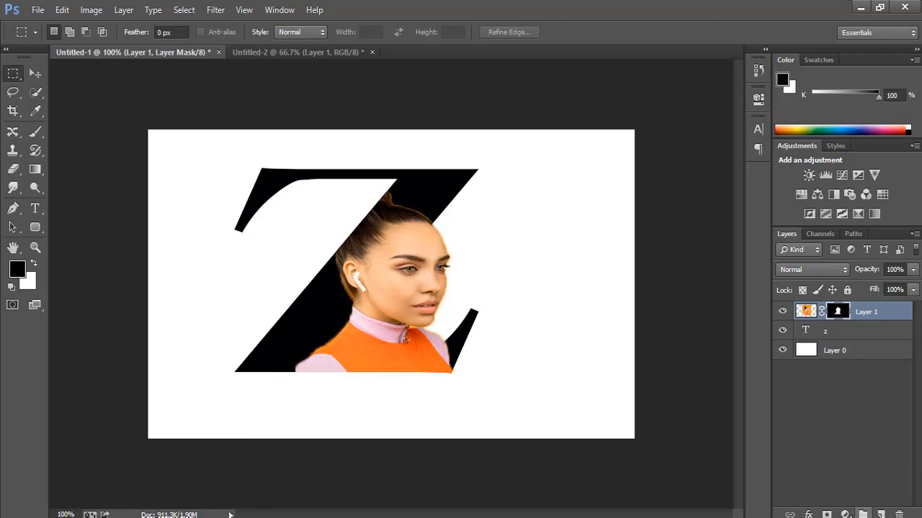
Step: Add a black-to-white Gradient Map adjustment layer above the portrait and clip it to the portrait layer
click(844, 514)
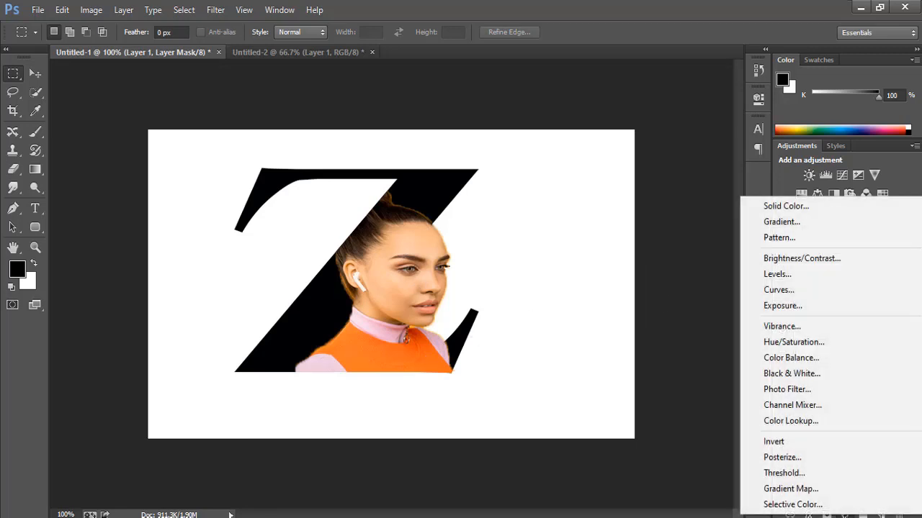
click(847, 493)
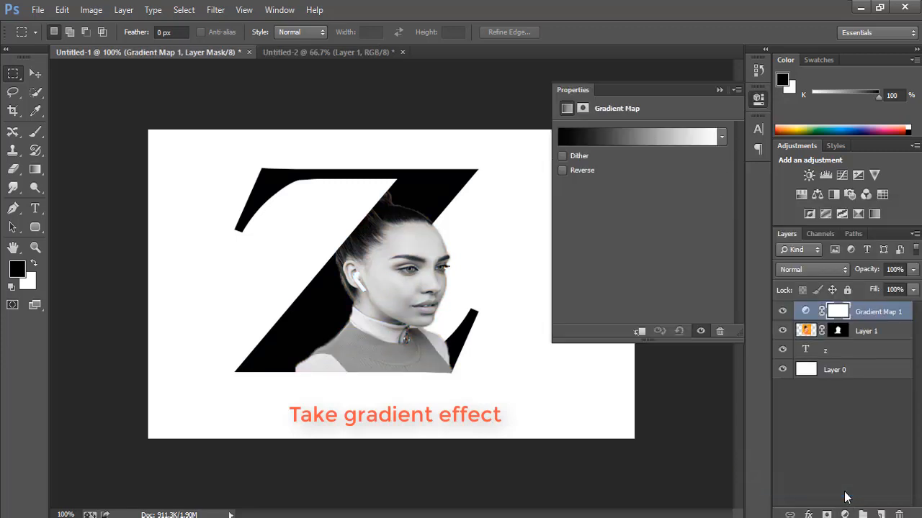
click(640, 332)
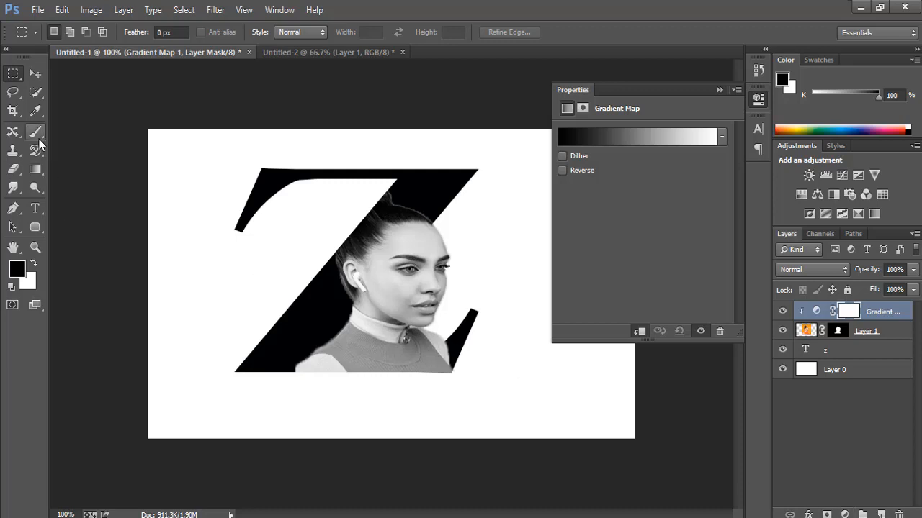
Step: Select the woman's collar and clothing down to the letter's base with the Quick Selection tool
click(36, 93)
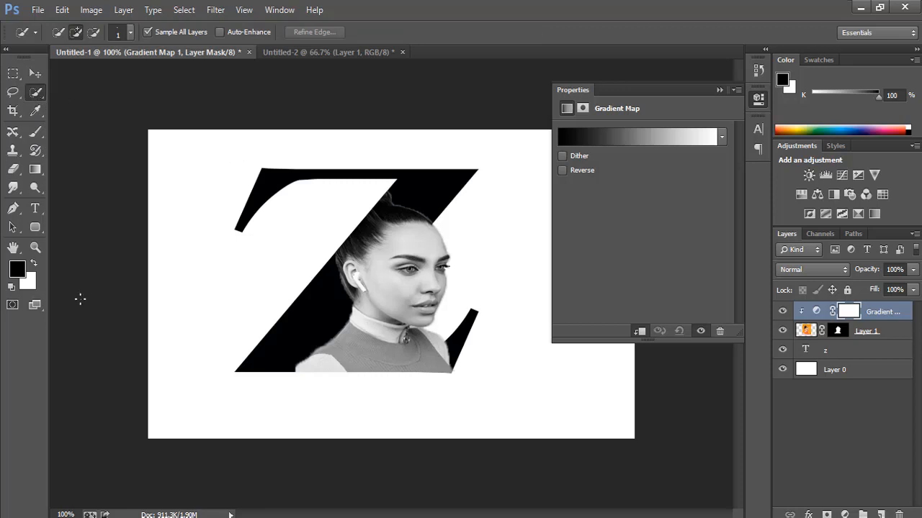
click(34, 248)
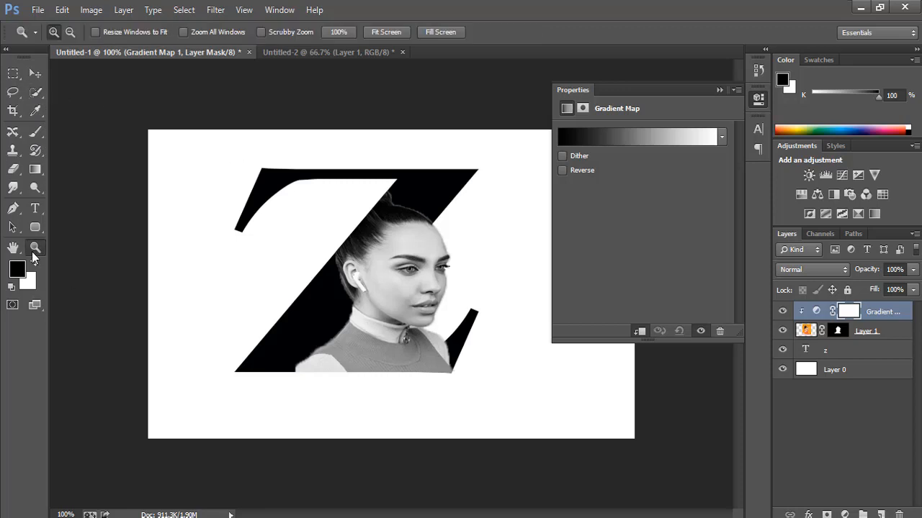
click(482, 247)
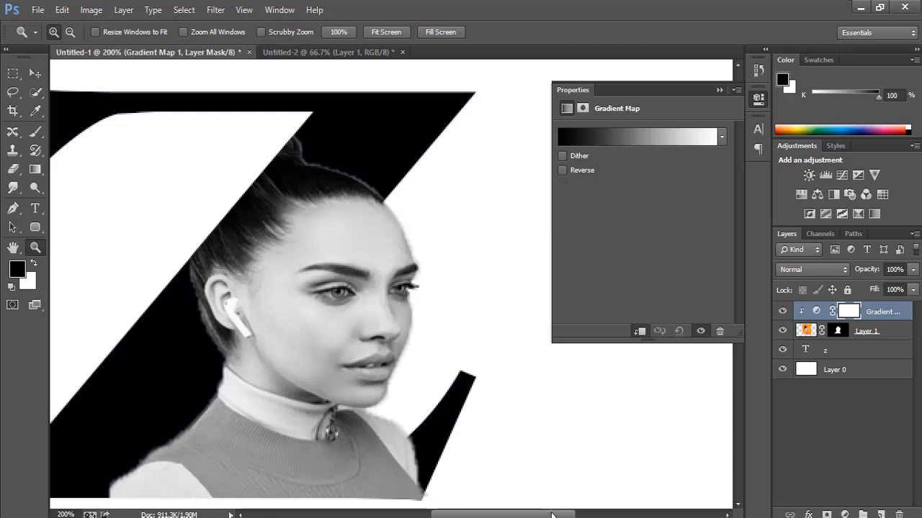
drag(553, 515, 545, 515)
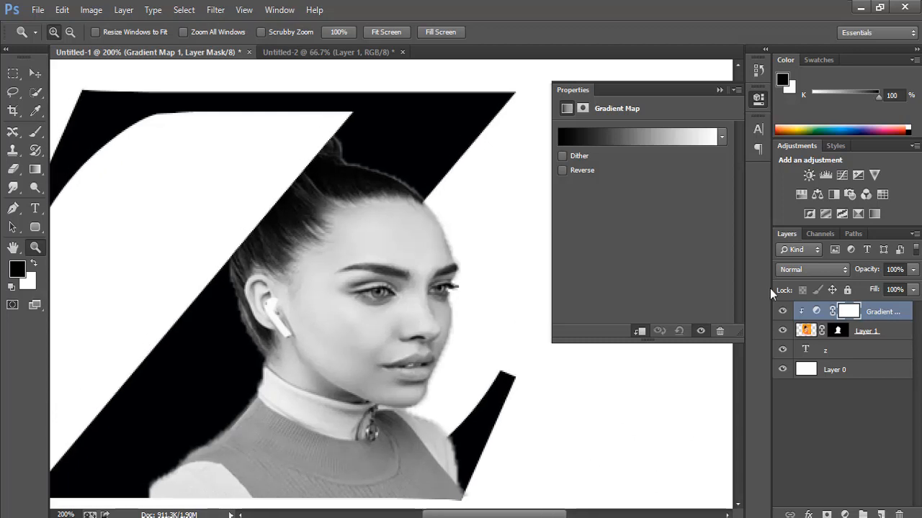
click(718, 91)
mouse_move(735, 261)
mouse_down()
mouse_move(736, 253)
mouse_move(736, 274)
mouse_up()
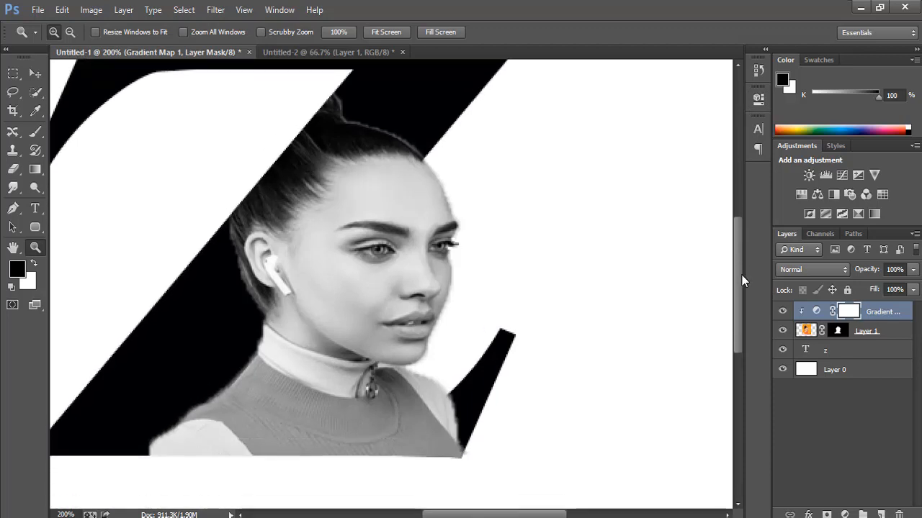
click(33, 94)
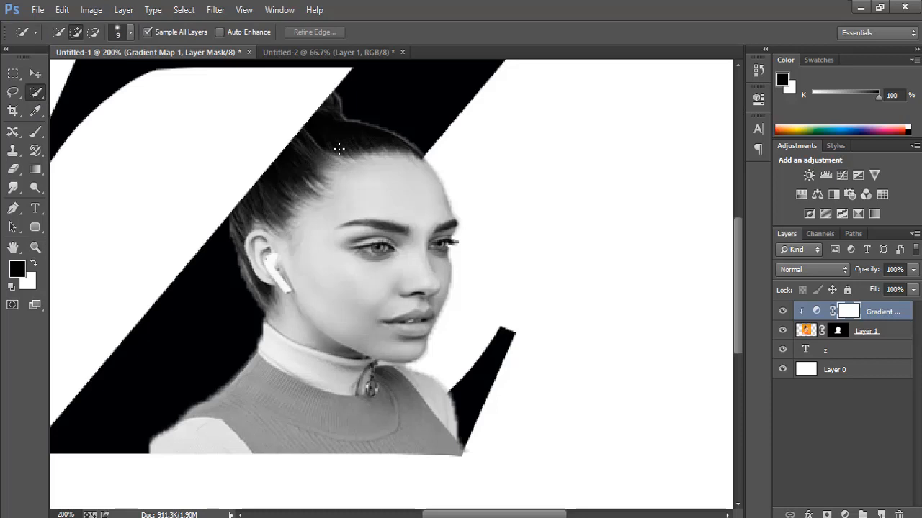
mouse_move(265, 368)
mouse_down()
mouse_move(298, 367)
mouse_move(367, 416)
mouse_move(432, 403)
mouse_move(222, 439)
mouse_move(165, 432)
mouse_move(156, 442)
mouse_move(151, 434)
mouse_move(182, 430)
mouse_up()
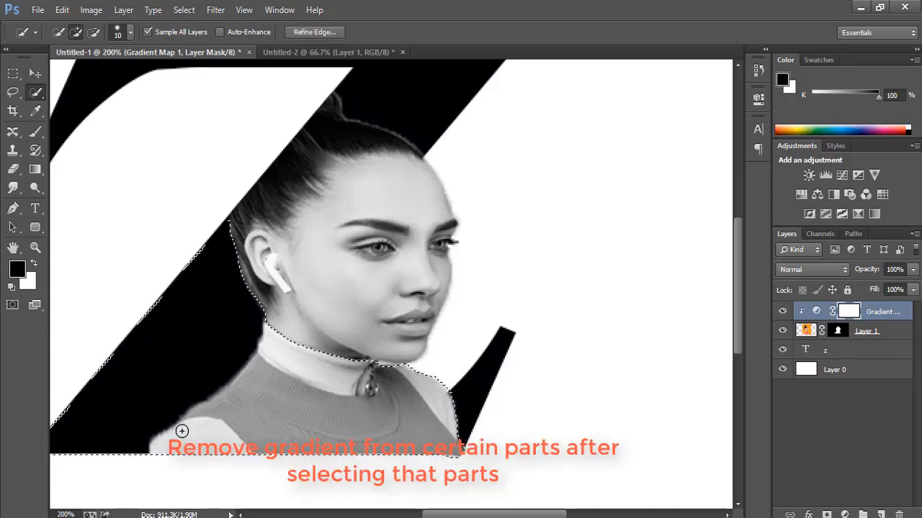
Step: Add the woman's hair to the selection, from the bun and hairline to the strip behind the ear
key(ctrl+0)
mouse_move(290, 304)
mouse_down()
mouse_move(266, 344)
mouse_move(305, 319)
mouse_move(353, 213)
mouse_move(384, 191)
mouse_move(332, 228)
mouse_up()
click(33, 250)
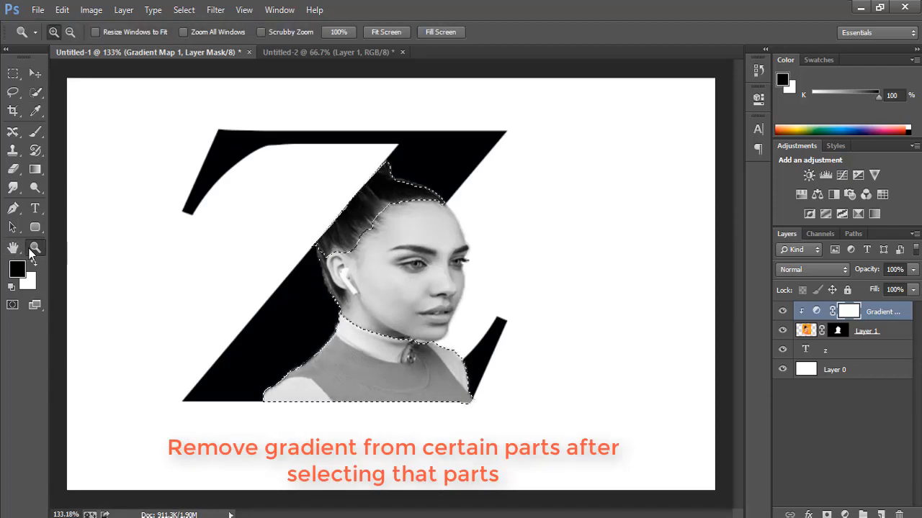
click(275, 249)
click(276, 249)
click(35, 92)
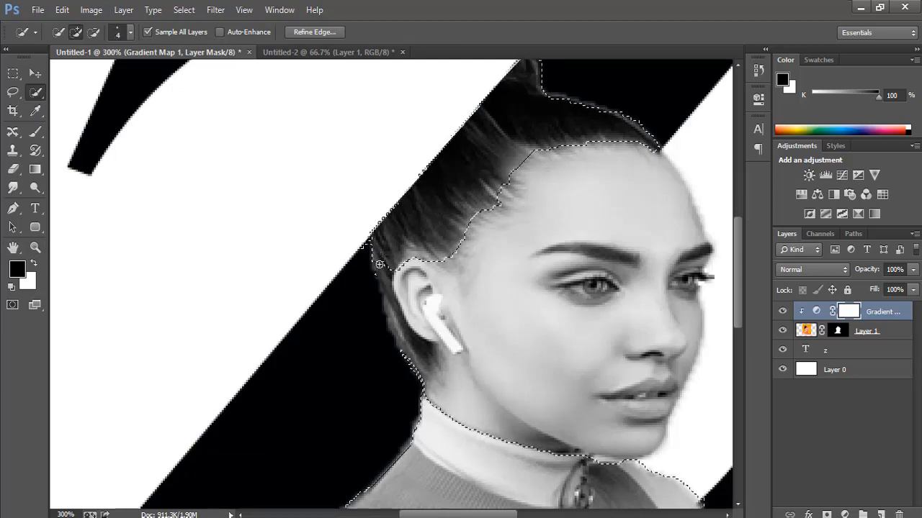
click(391, 313)
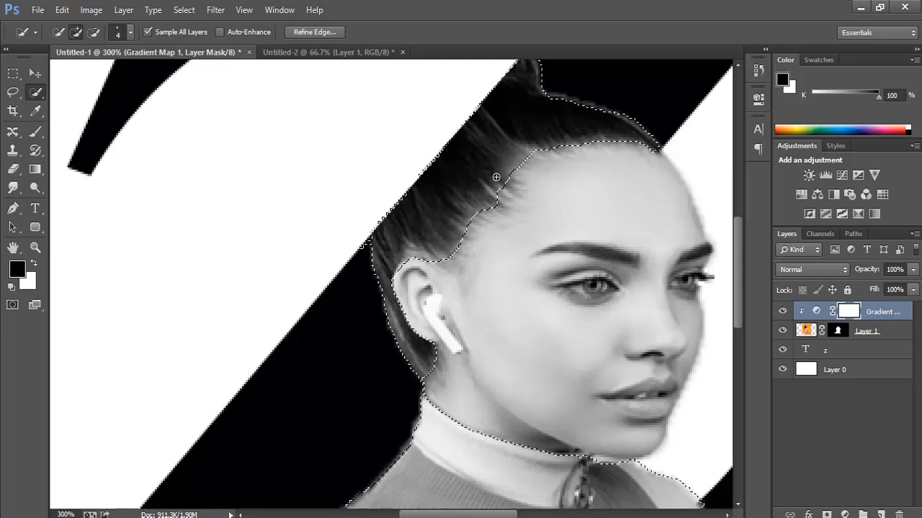
key(bracketleft)
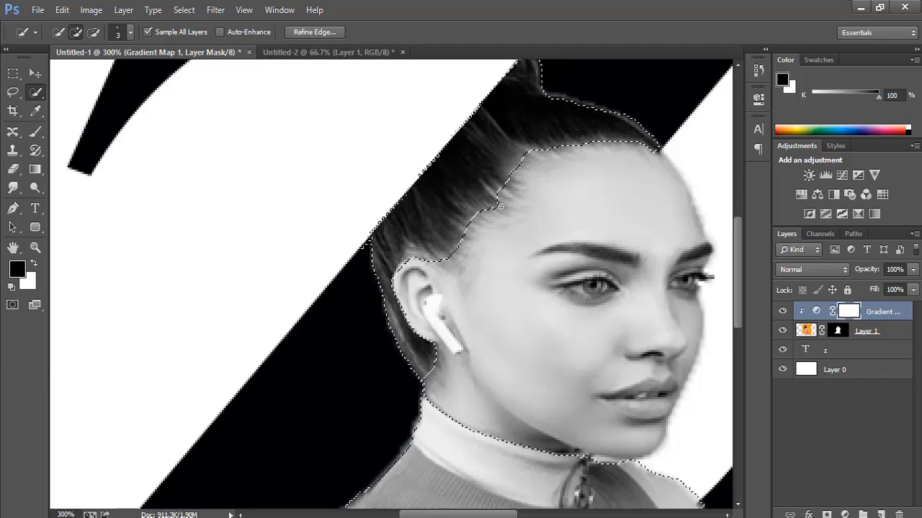
Step: Fill the selected hair and clothing with black on the Gradient Map's mask to restore their colour, and deselect
key(ctrl+0)
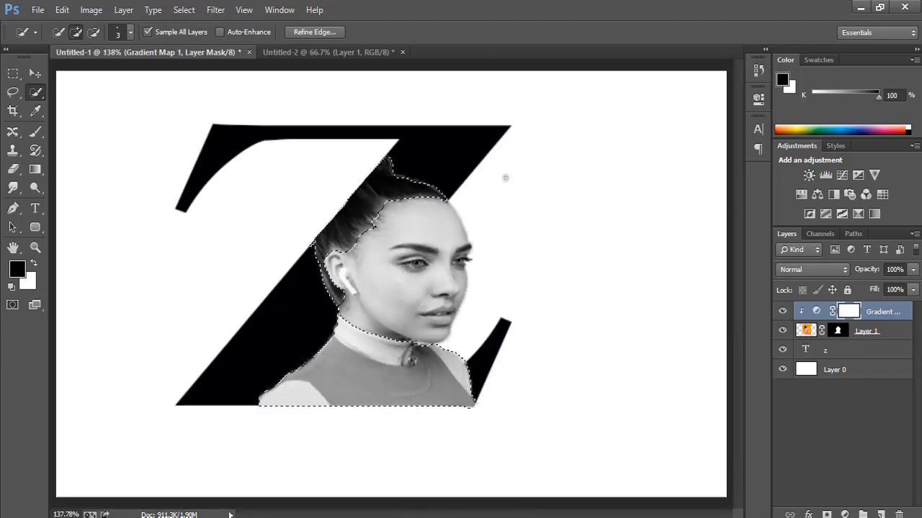
click(32, 263)
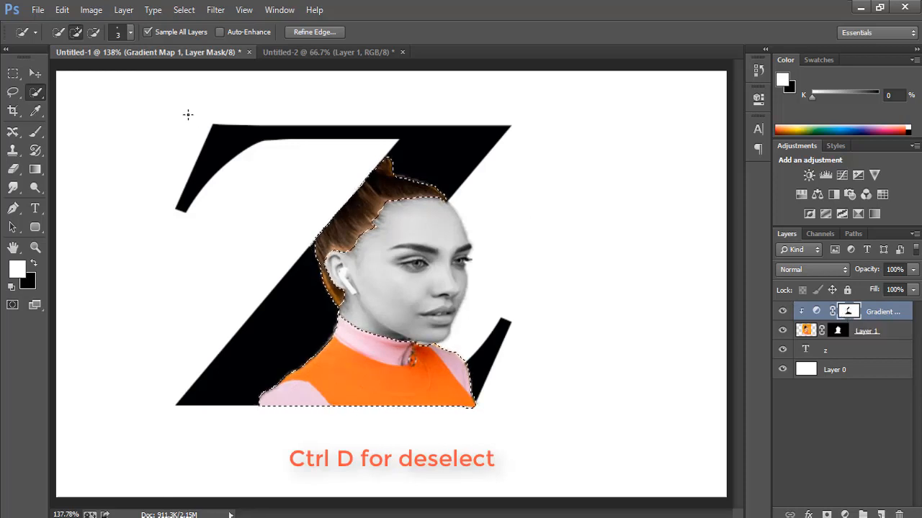
key(ctrl+d)
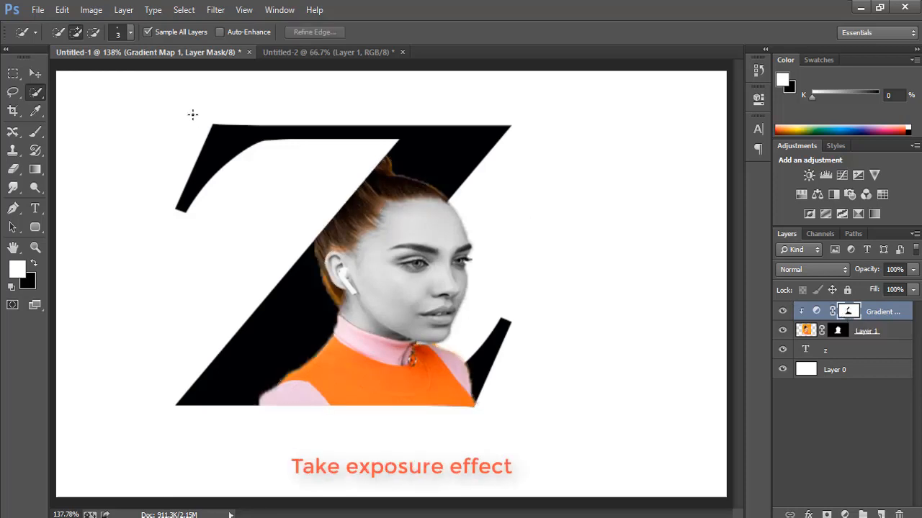
Step: Add an Exposure adjustment layer clipped to the portrait layer and set its exposure to +0.33
click(845, 514)
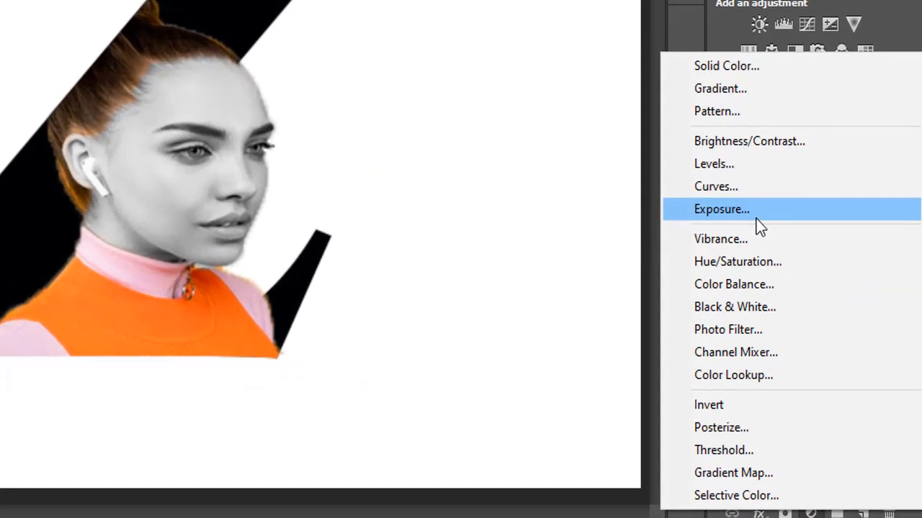
click(782, 260)
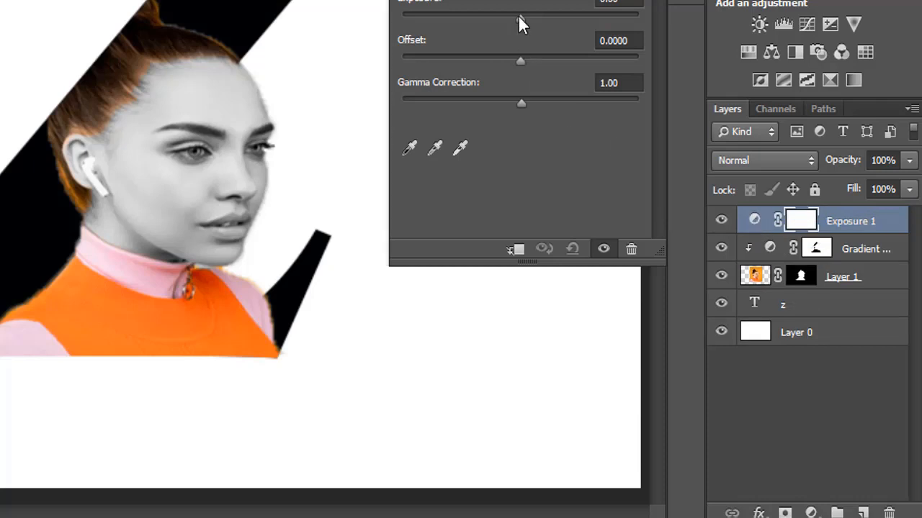
click(519, 251)
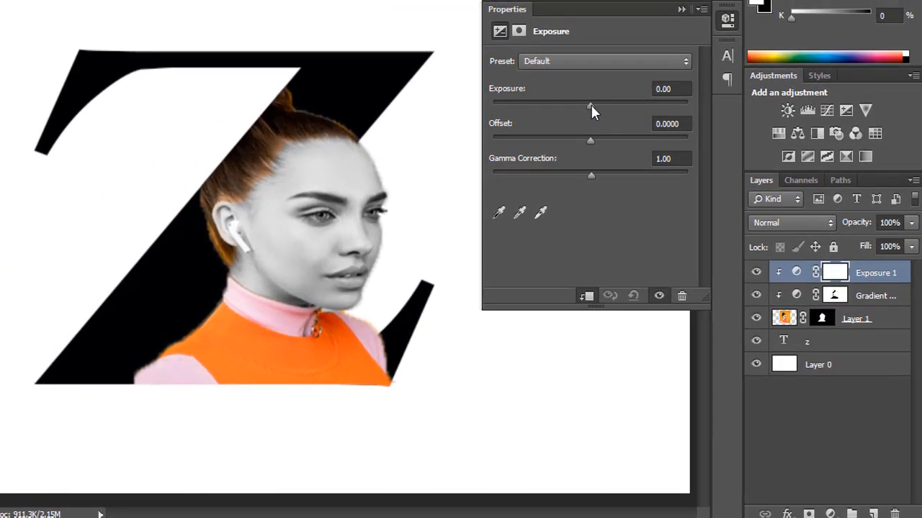
drag(520, 18, 522, 19)
drag(593, 105, 594, 104)
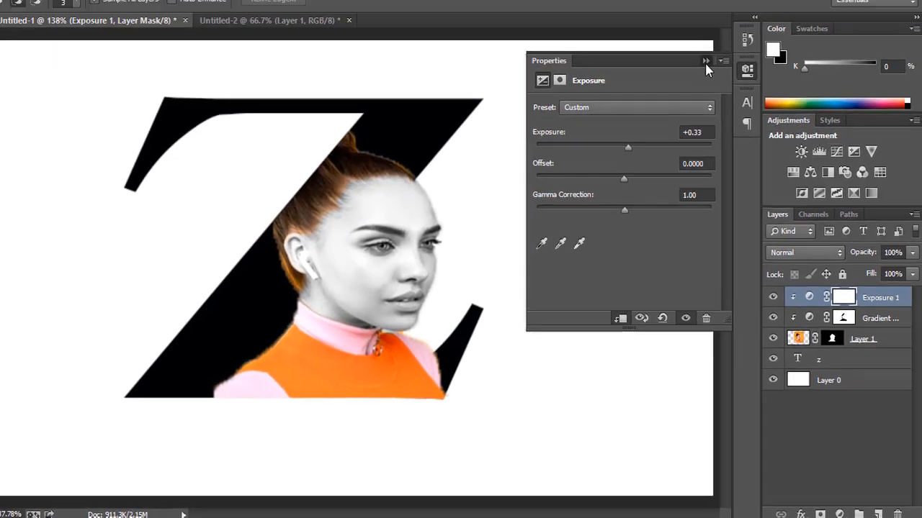
click(680, 10)
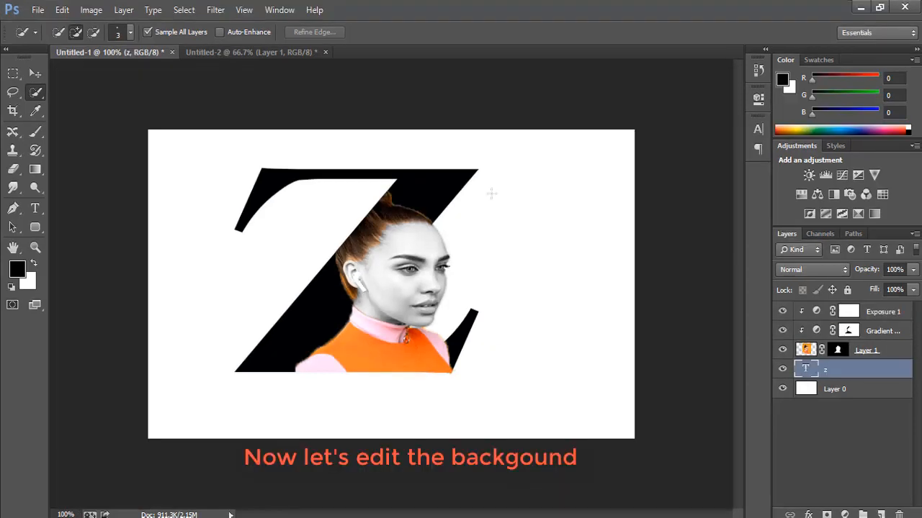
Step: Change the text colour of the letter z to dark blue and commit the text edit
double_click(805, 369)
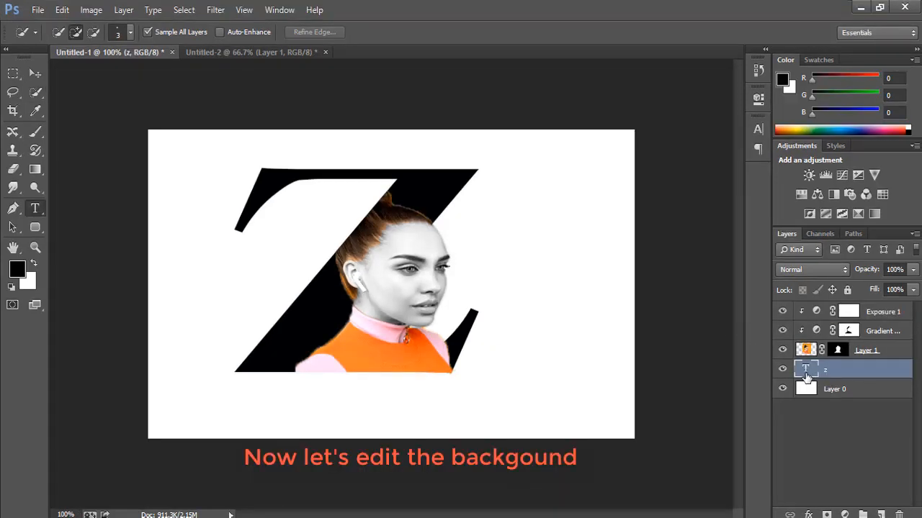
click(450, 33)
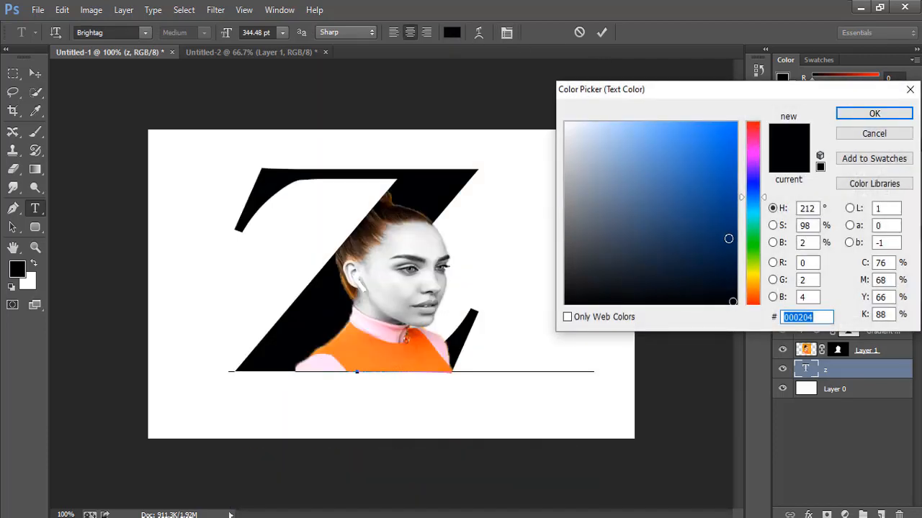
click(728, 241)
click(843, 115)
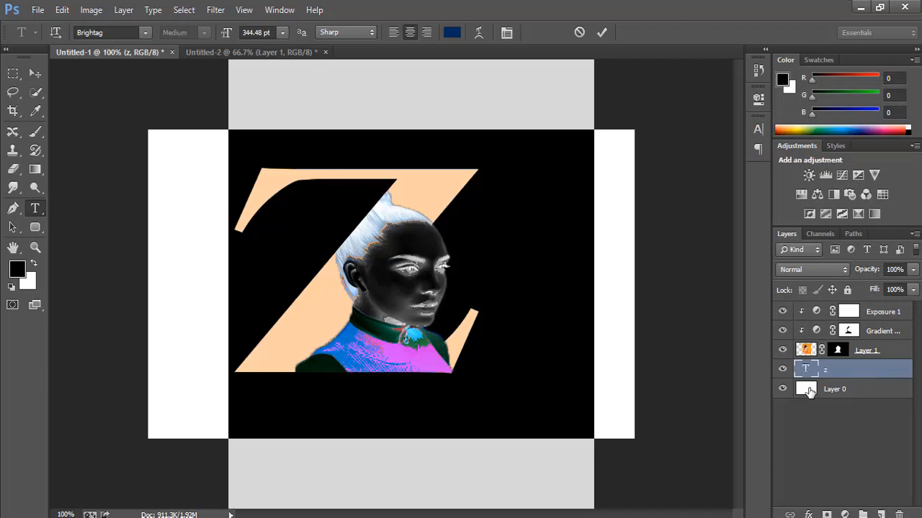
click(843, 374)
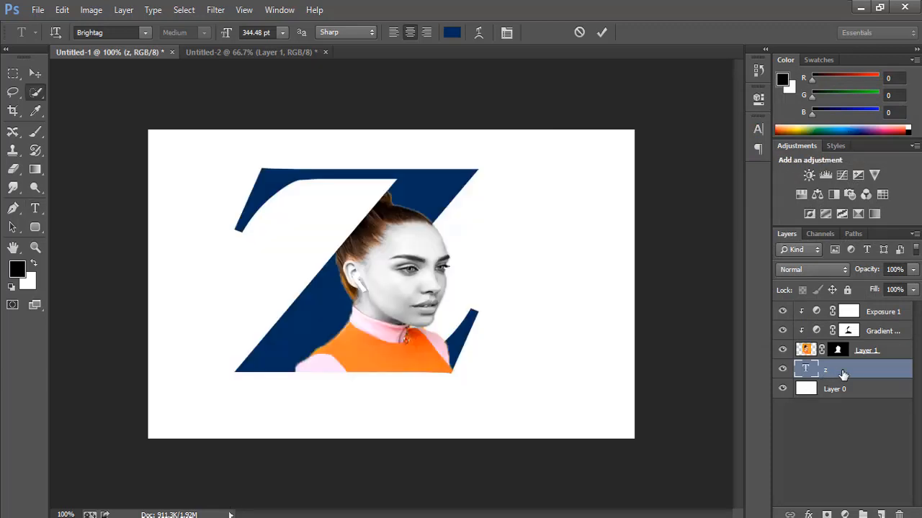
Step: Add an Outer Glow layer style to the letter z layer with the near-white glow colour f9f9f8
double_click(843, 373)
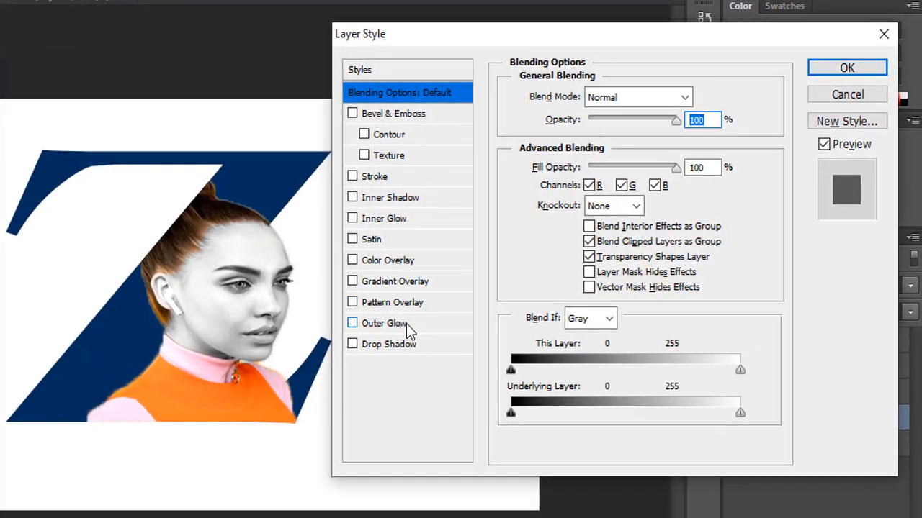
click(406, 323)
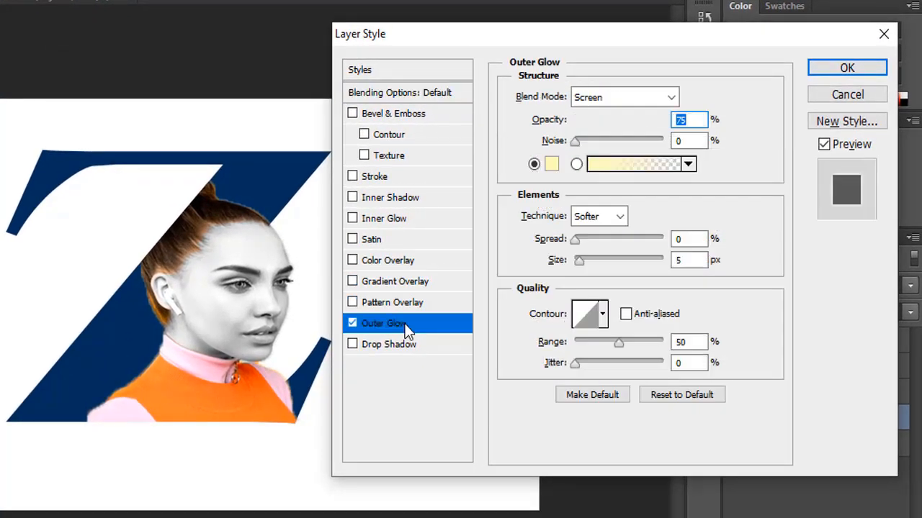
click(553, 167)
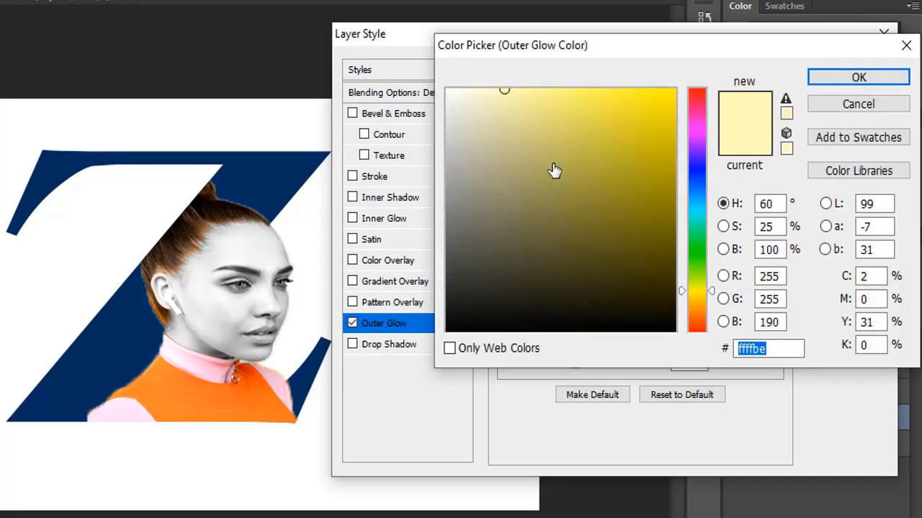
click(553, 164)
click(447, 95)
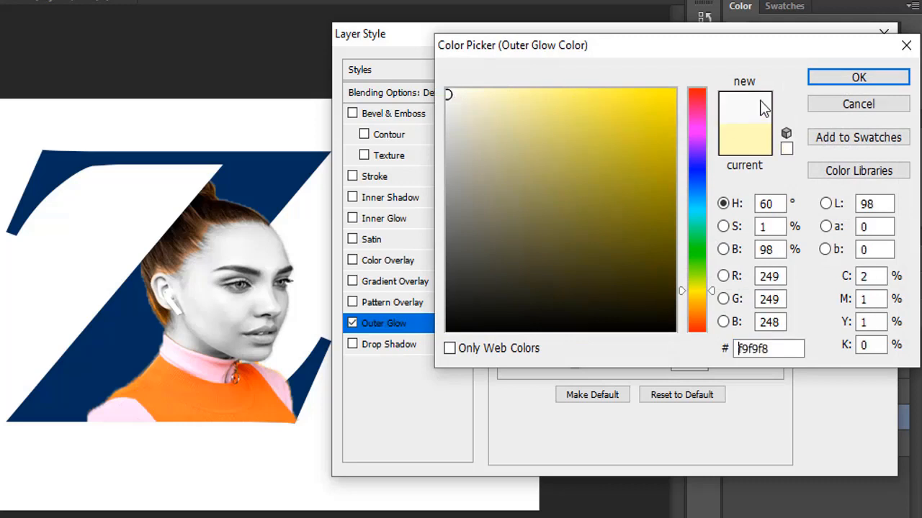
click(824, 82)
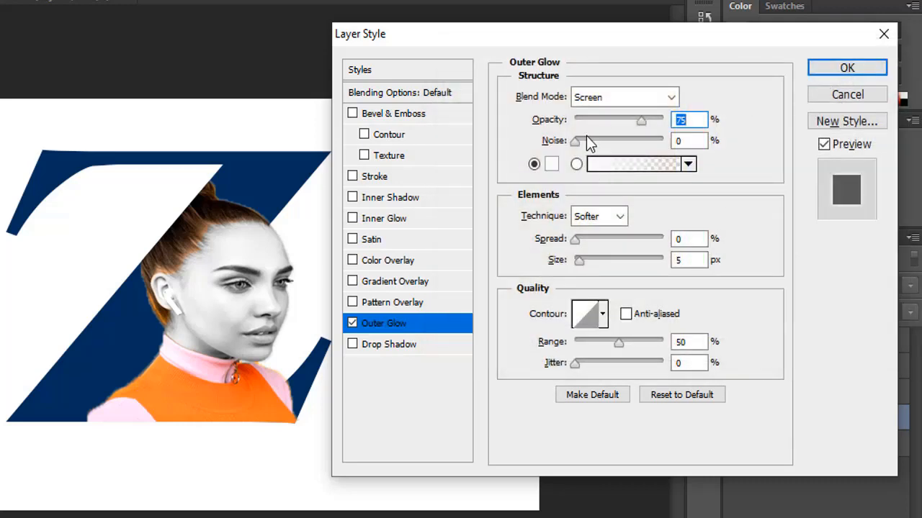
Step: Set the outer glow's size to 13 px and spread to 5%, and apply the layer style
click(584, 259)
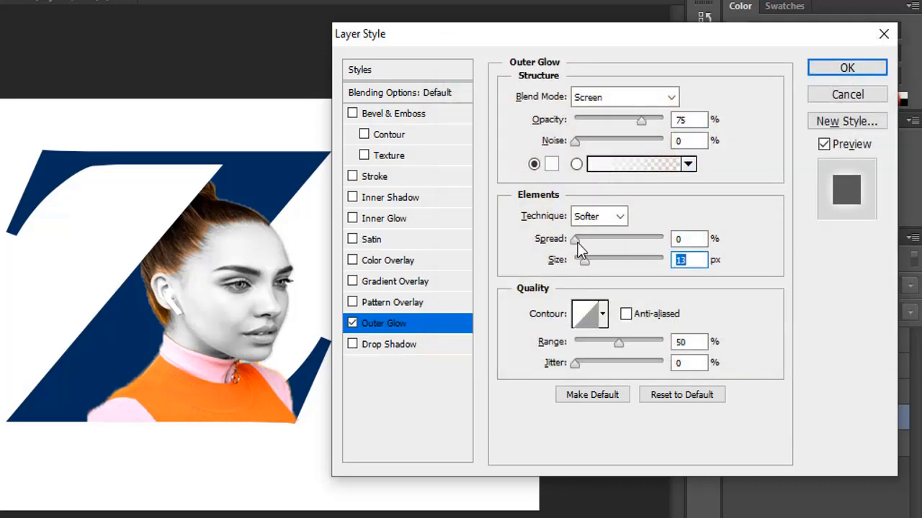
click(579, 237)
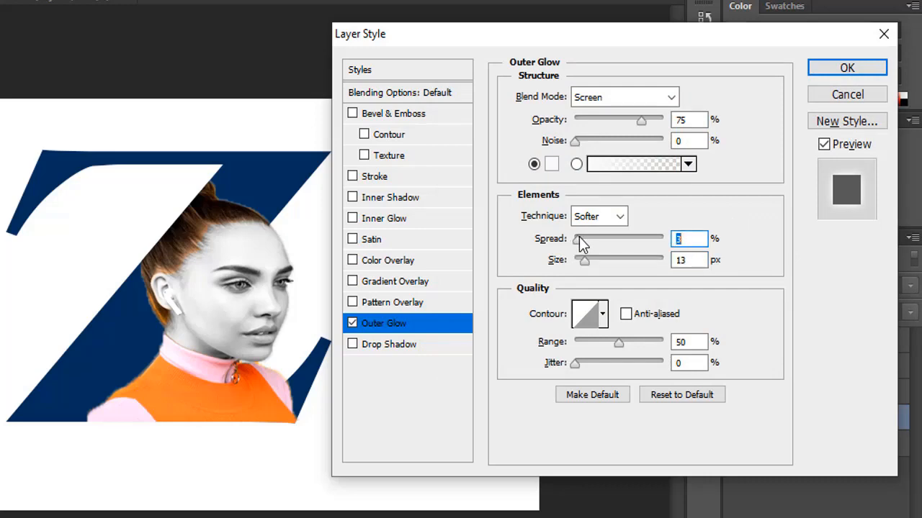
drag(579, 237, 580, 237)
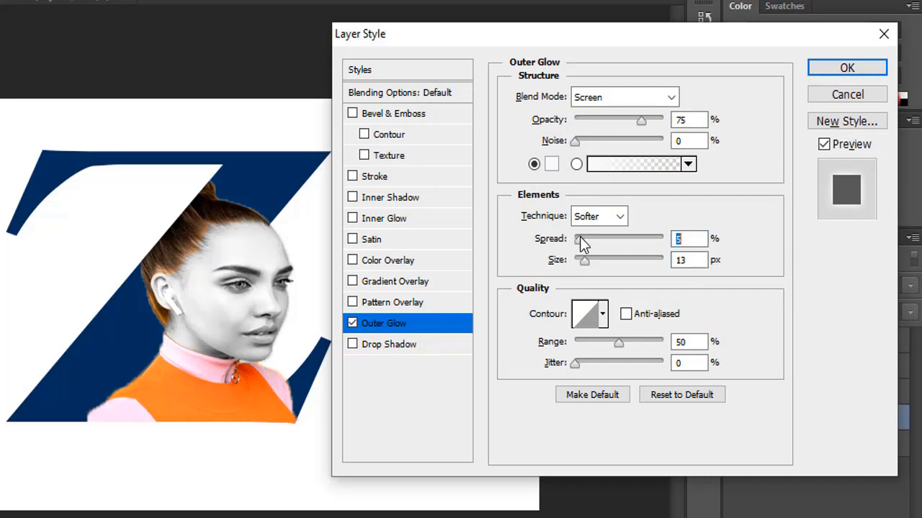
click(821, 70)
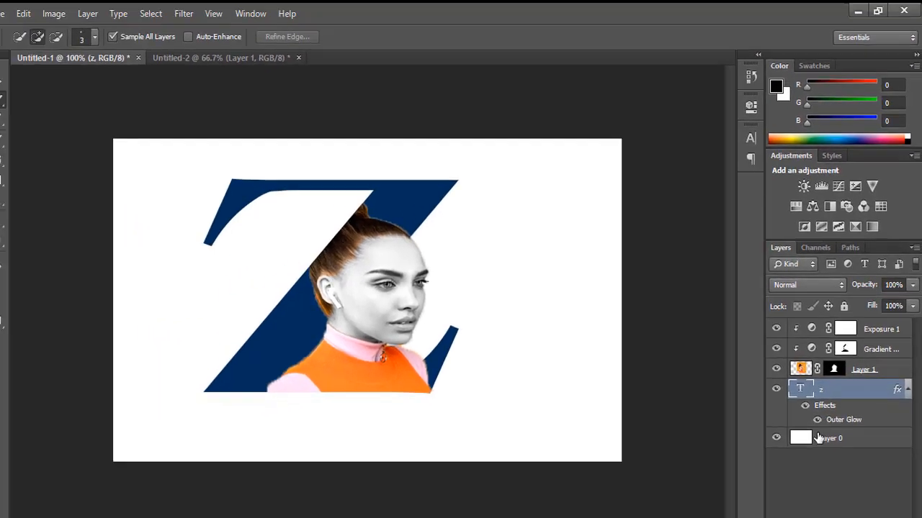
Step: Set the foreground colour to the light yellow-orange f1d485 and fill the background layer, Layer 0, with it
click(804, 438)
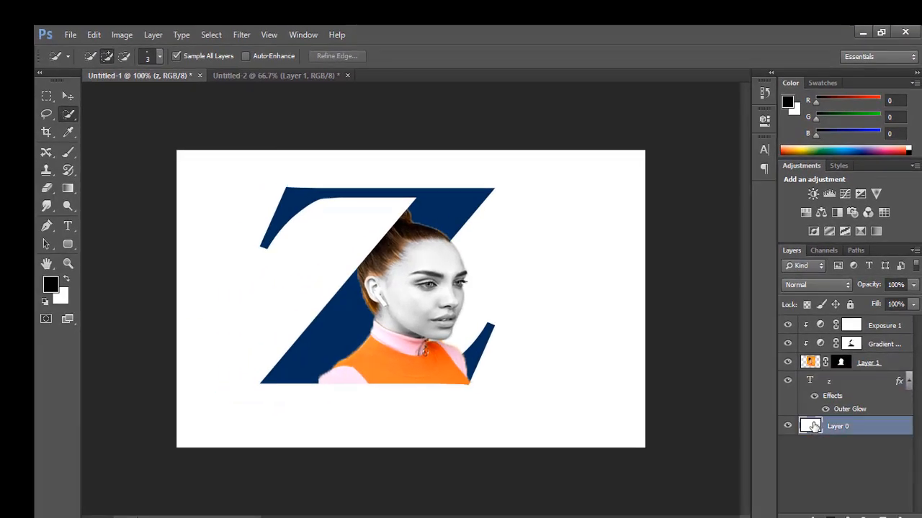
double_click(814, 426)
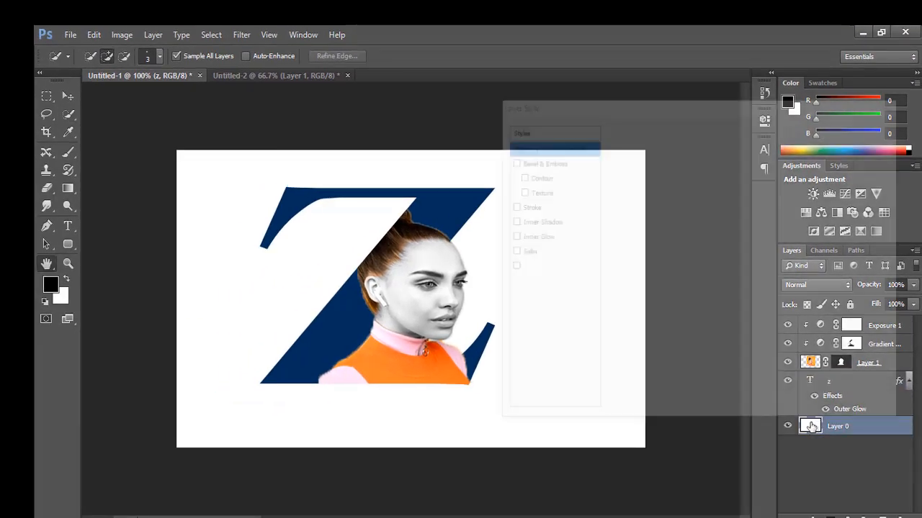
click(892, 105)
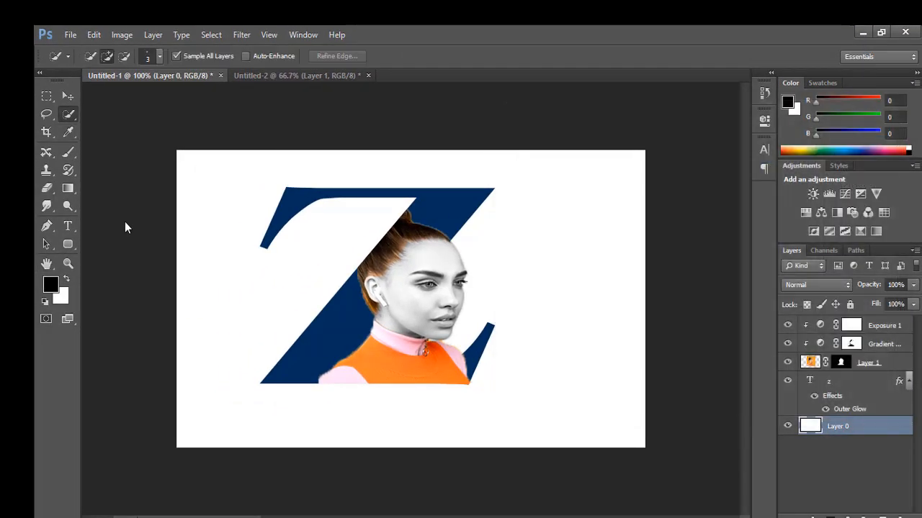
click(49, 285)
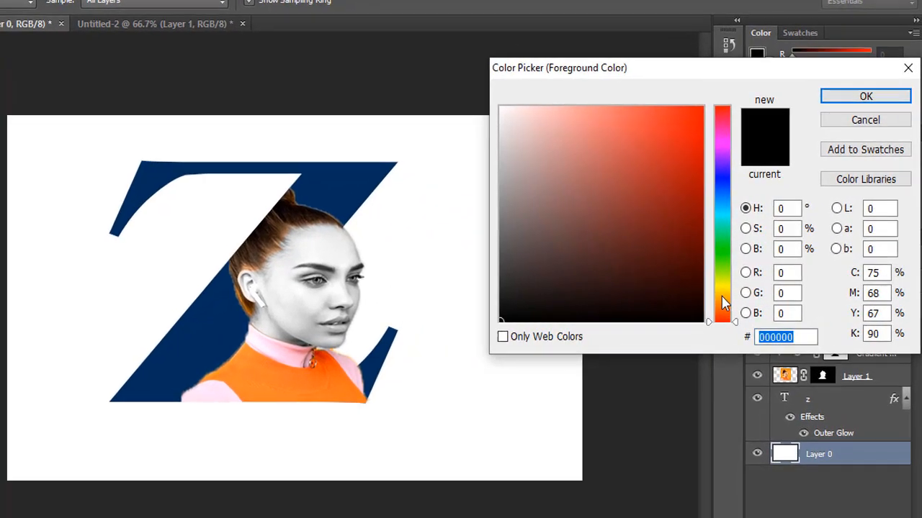
click(720, 296)
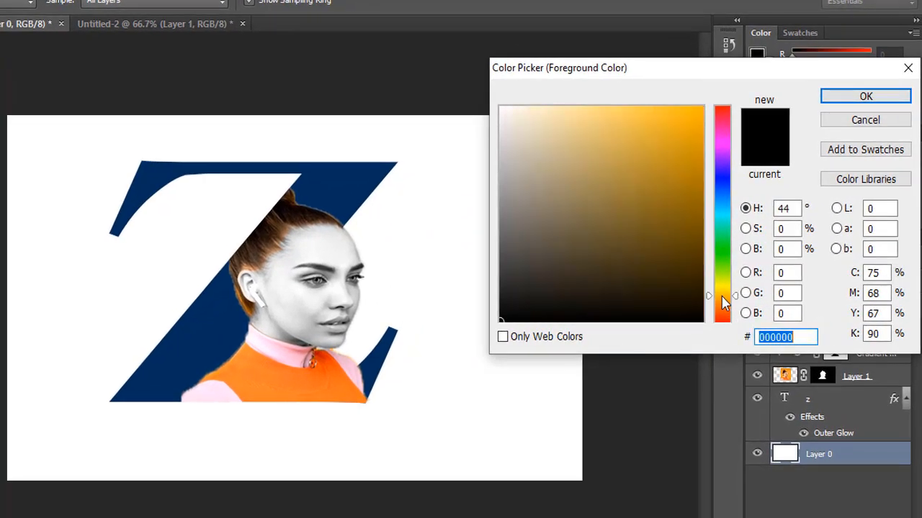
click(591, 119)
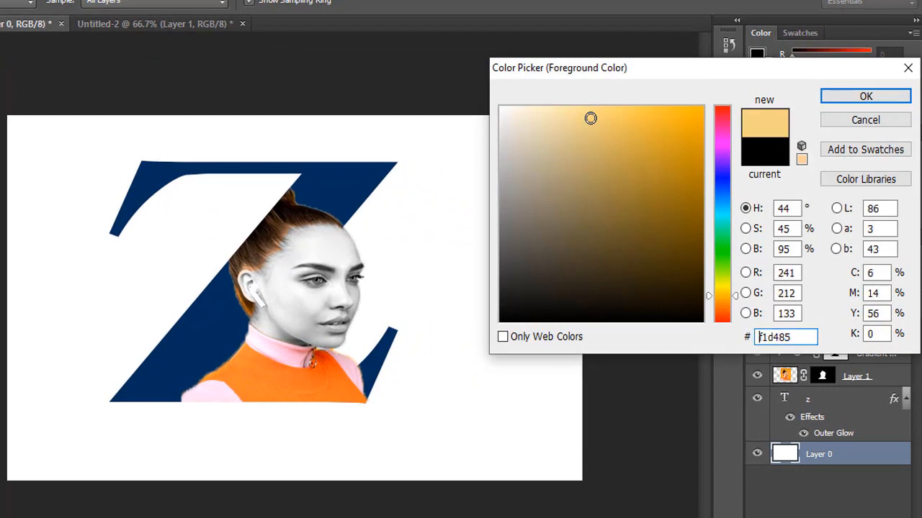
click(864, 98)
key(alt+BackSpace)
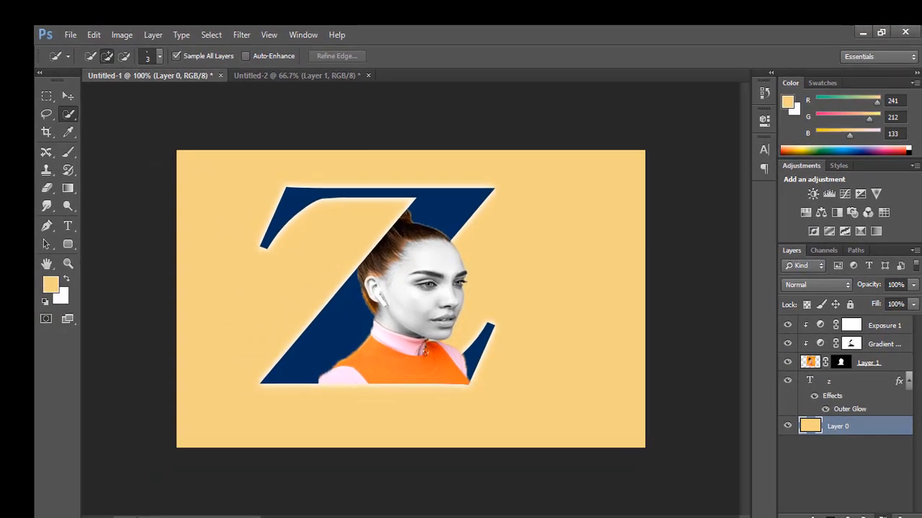
Step: Add a new layer above Layer 0 and draw a radial gradient on it, white at the portrait's face fading outward to the light yellow-orange
click(882, 516)
click(67, 188)
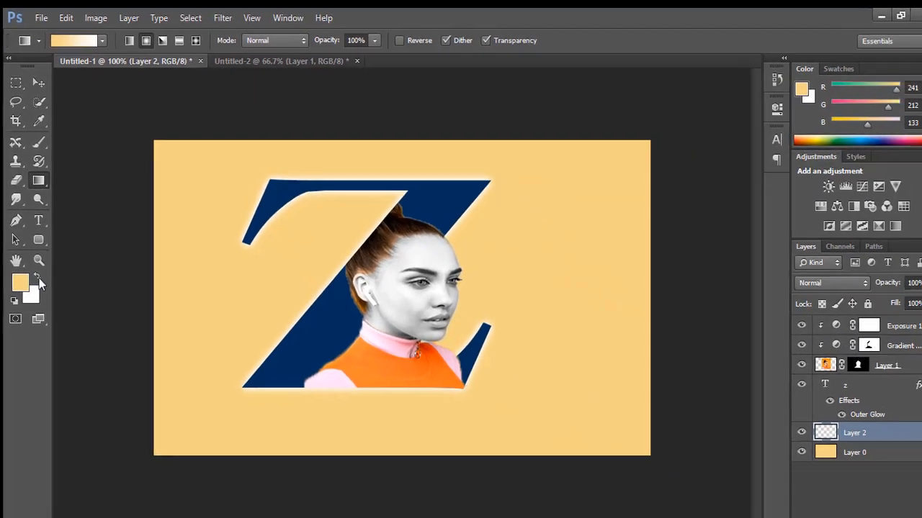
click(94, 398)
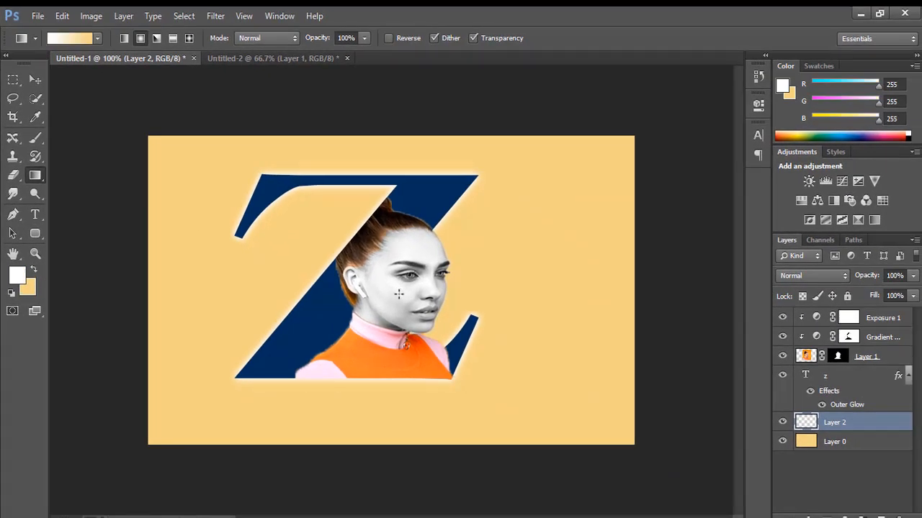
drag(398, 294, 559, 195)
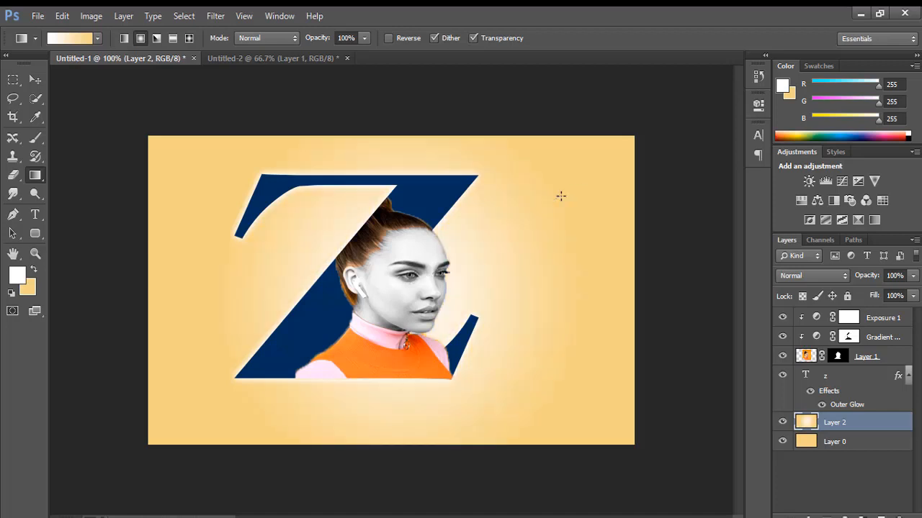